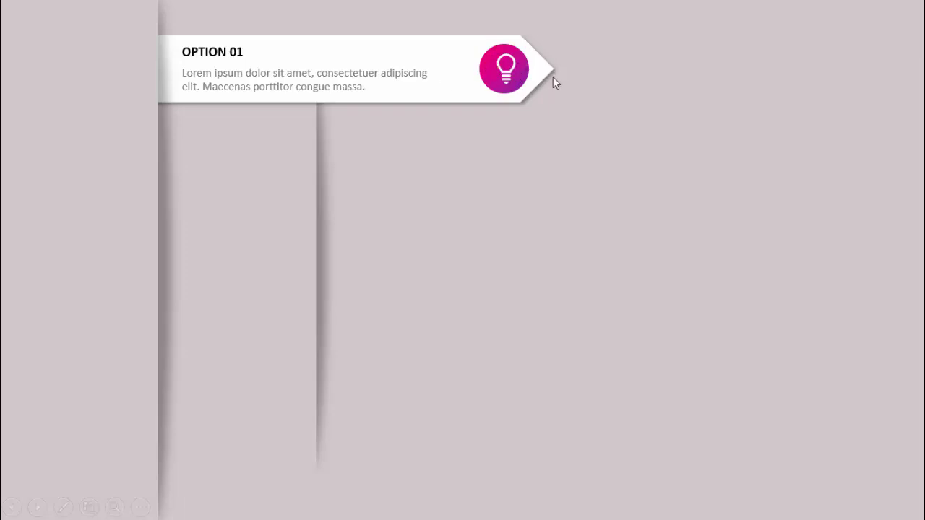
Step: Reveal OPTION 02 through OPTION 05 banners in the slideshow, then advance to the logo slide
click(699, 209)
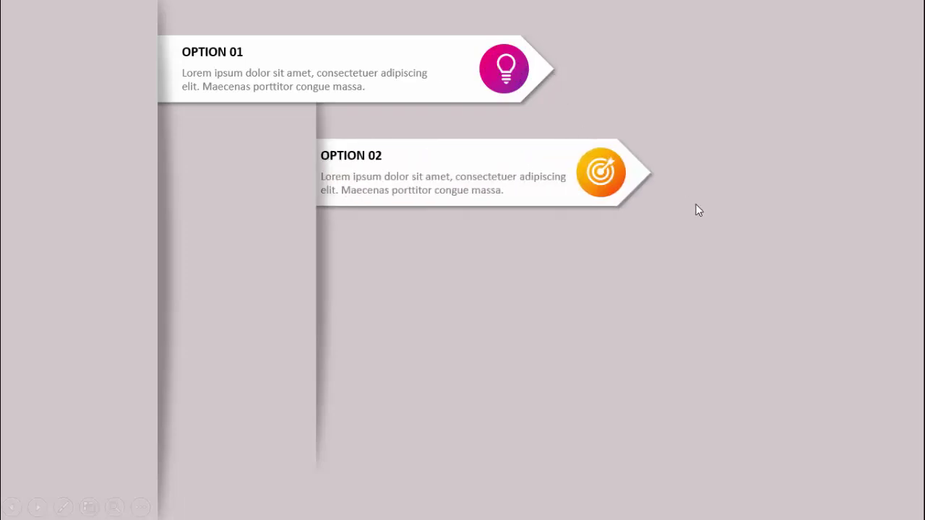
click(738, 228)
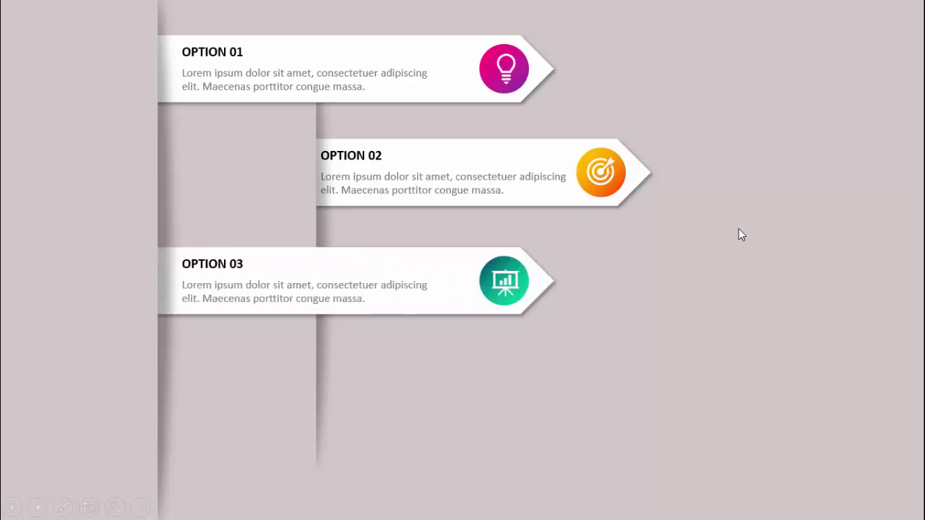
click(738, 229)
click(739, 229)
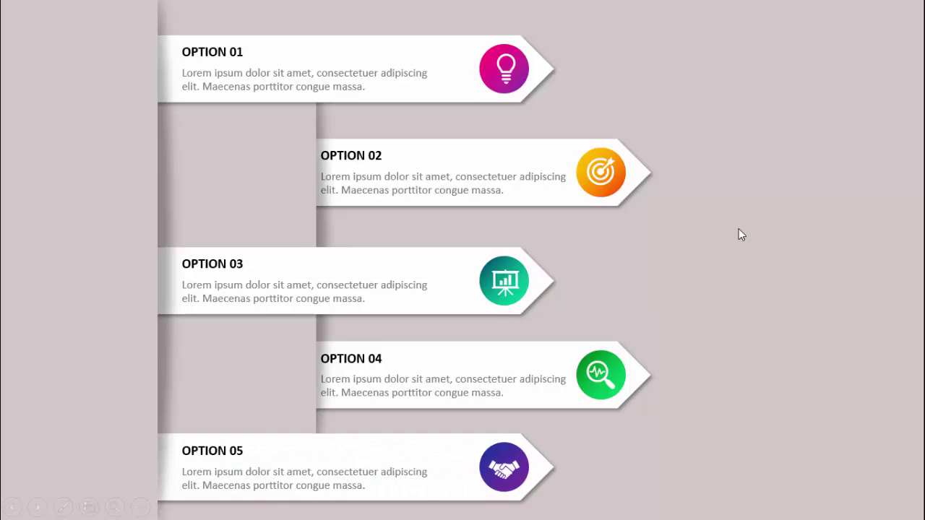
click(738, 229)
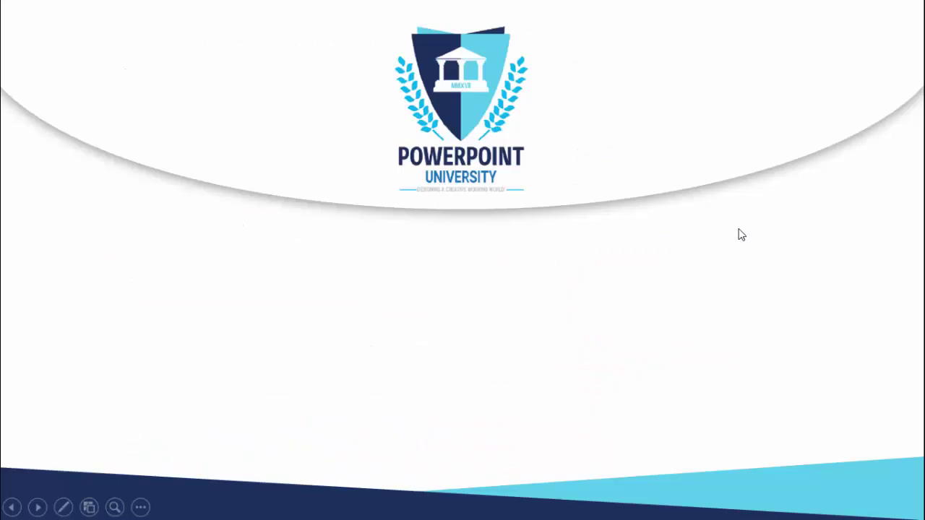
Step: Reveal the Subscribe, Telegram and remaining QR code blocks on the closing slide
click(739, 229)
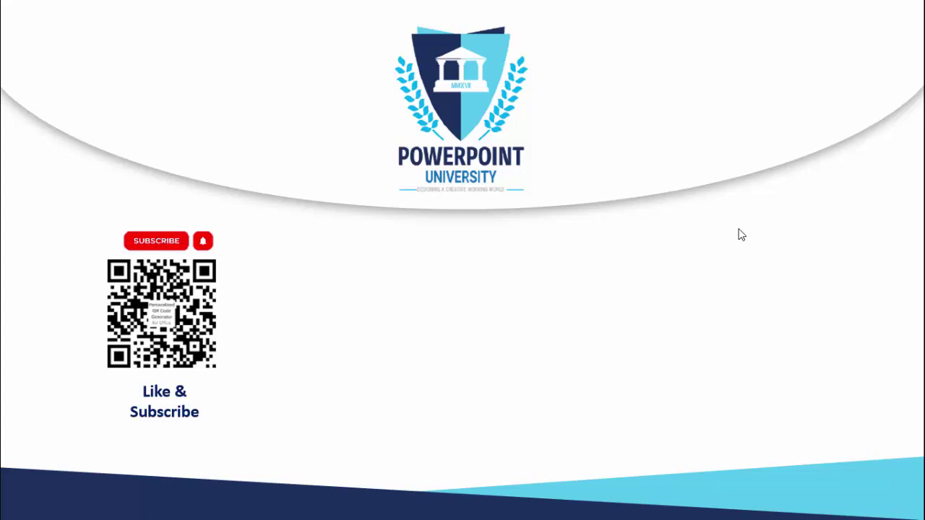
click(738, 234)
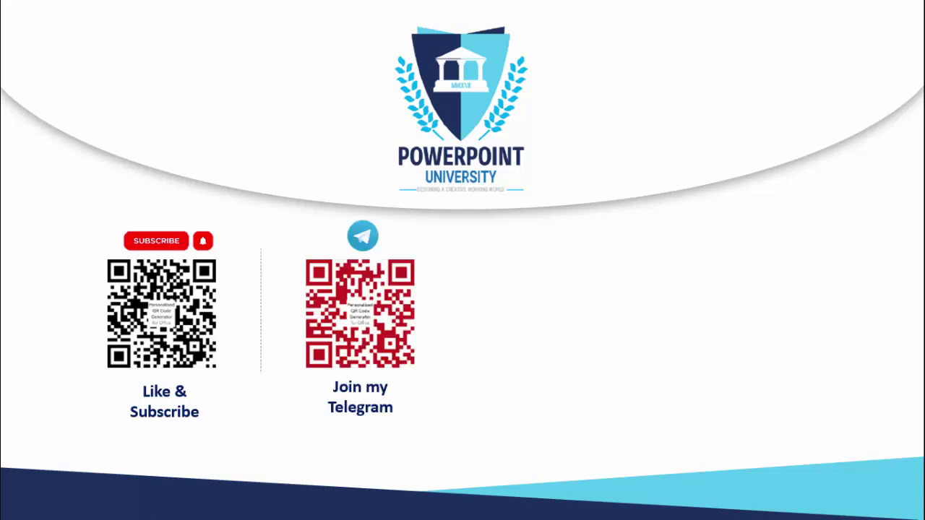
key(space)
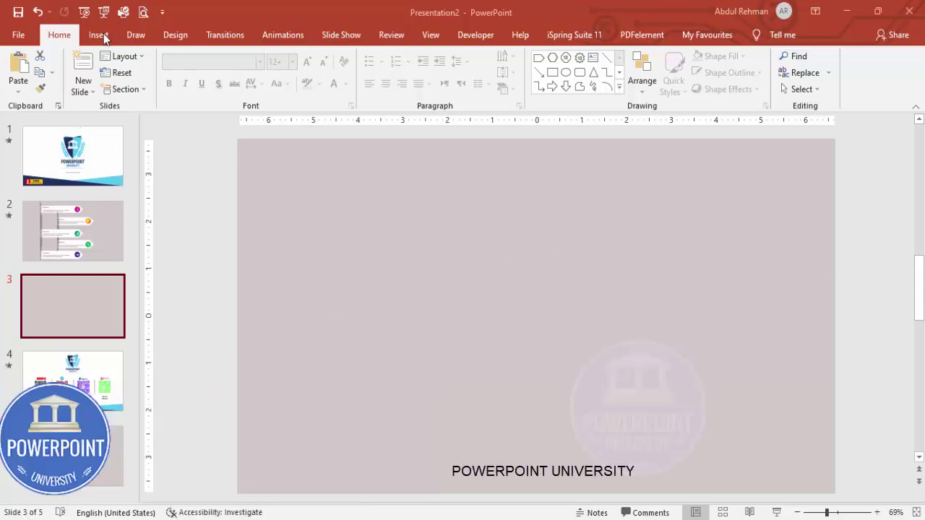
Step: Draw a full-height rectangle down the slide's left edge
click(99, 35)
click(210, 93)
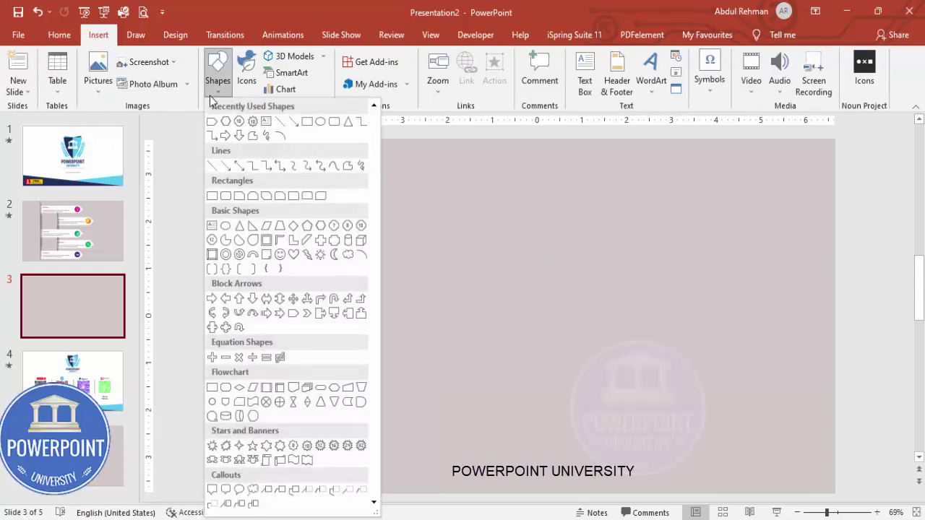
click(211, 196)
drag(237, 139, 340, 494)
Step: Give the rectangle no outline and a White, Background 1, Darker 5% fill
click(370, 73)
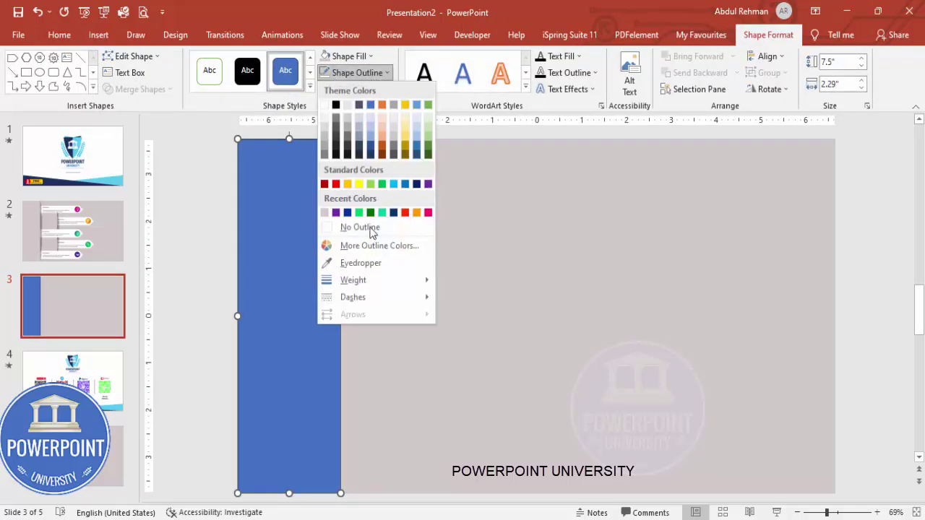
click(369, 228)
click(347, 56)
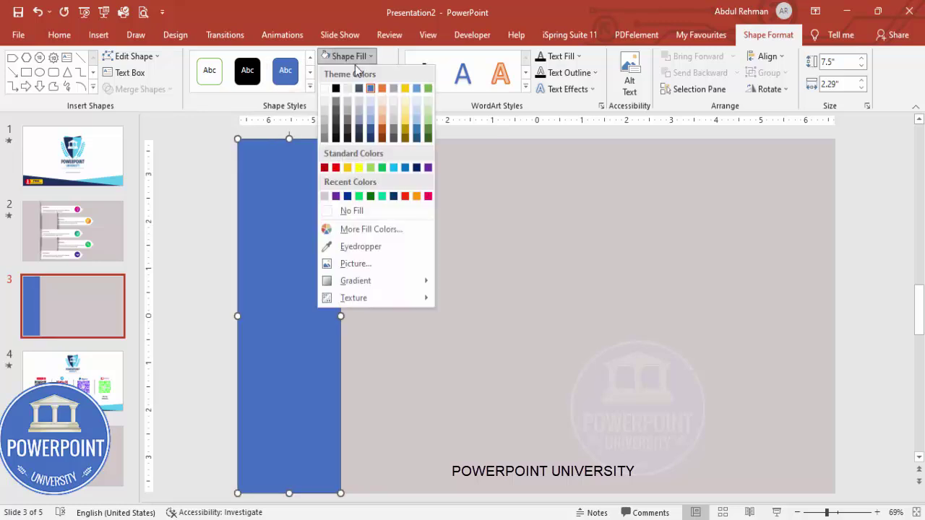
click(322, 101)
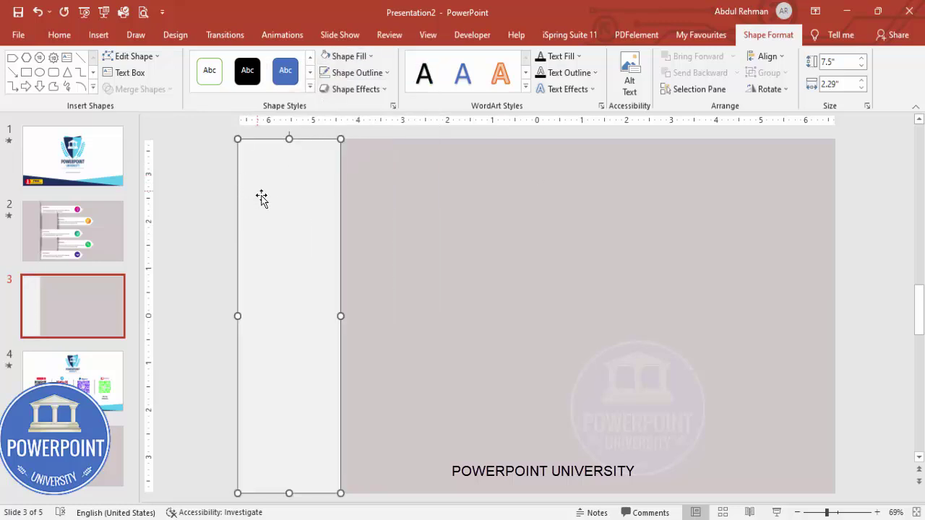
click(198, 206)
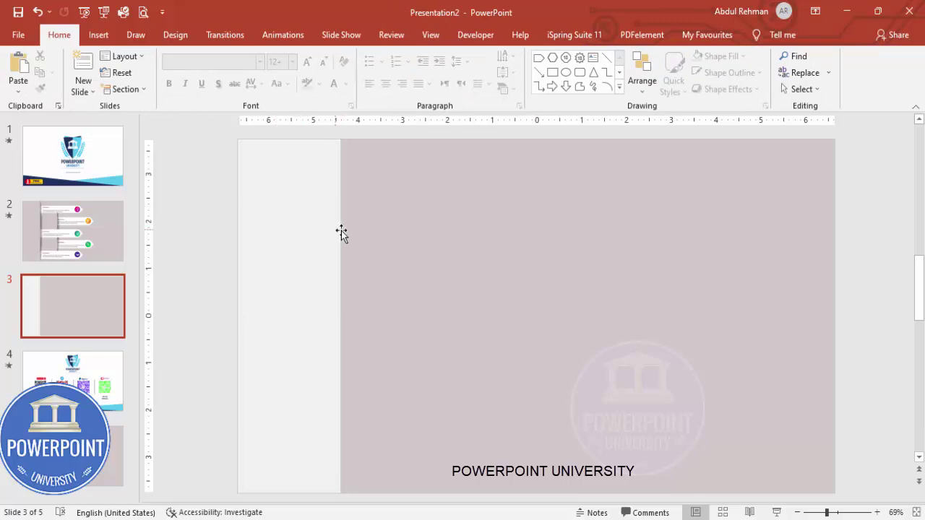
click(98, 34)
Step: Draw a tall narrow oval straddling the grey panel's right edge
click(218, 72)
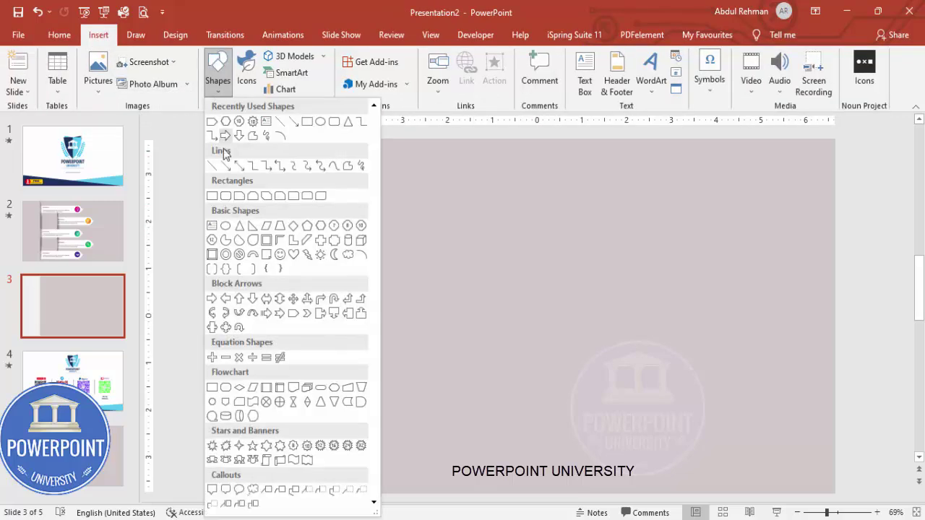
click(225, 226)
drag(320, 164, 375, 489)
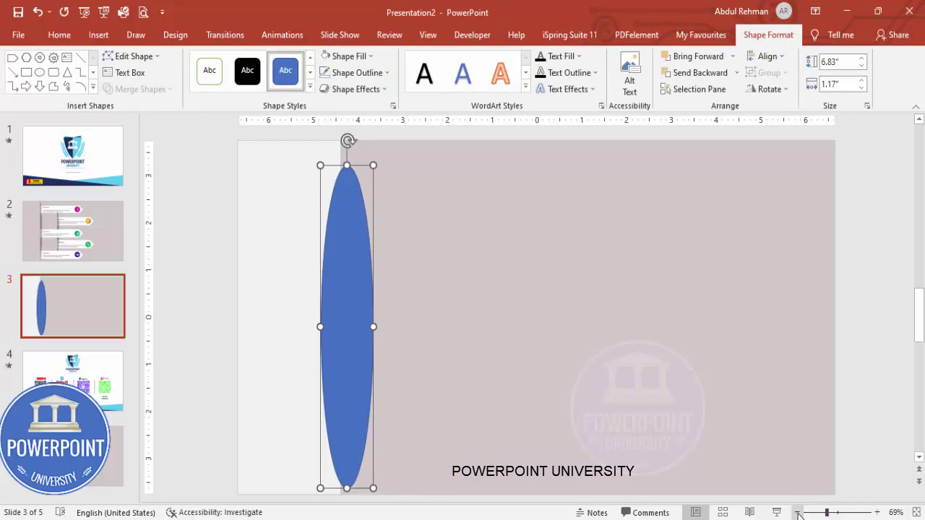
click(797, 513)
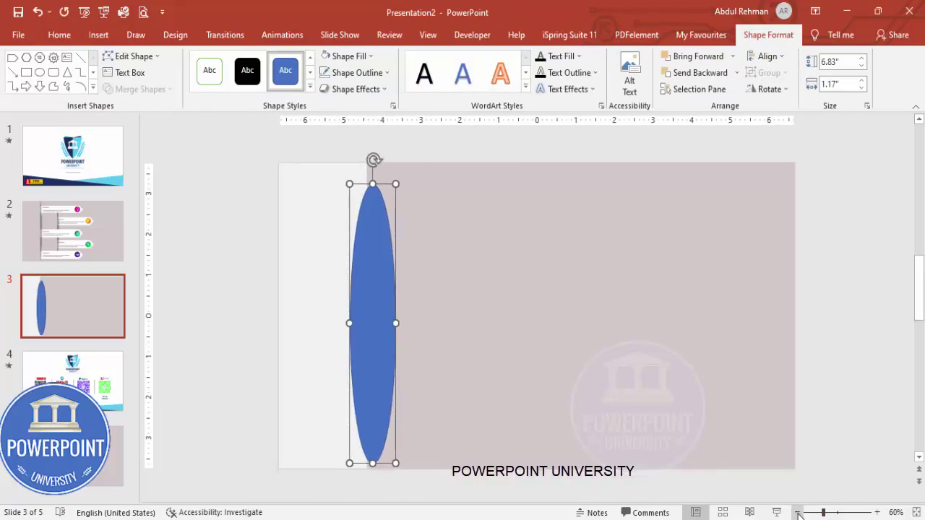
Step: Remove the oval's outline and fill it solid black
click(385, 75)
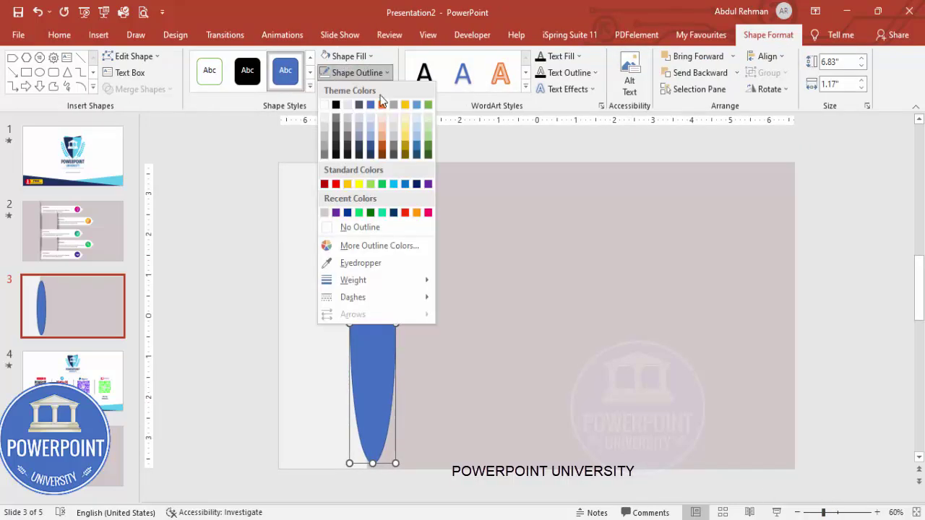
click(373, 225)
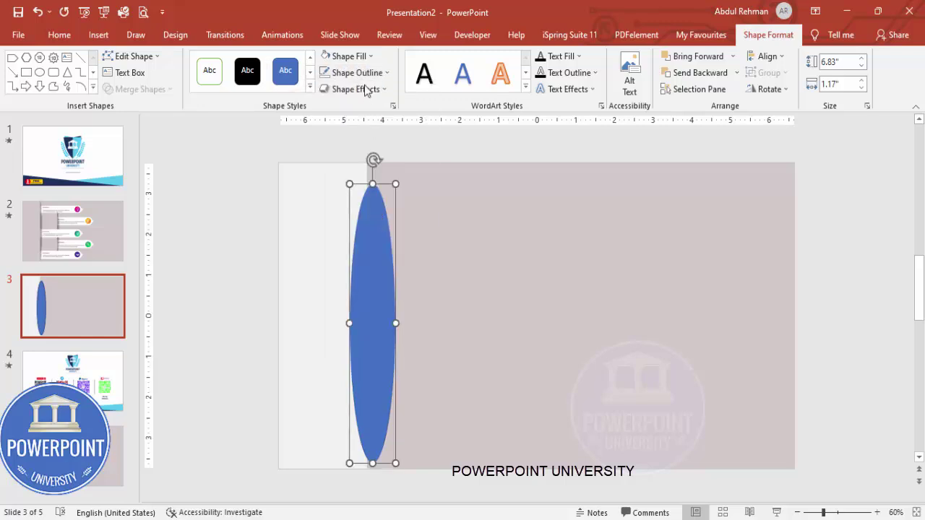
click(349, 56)
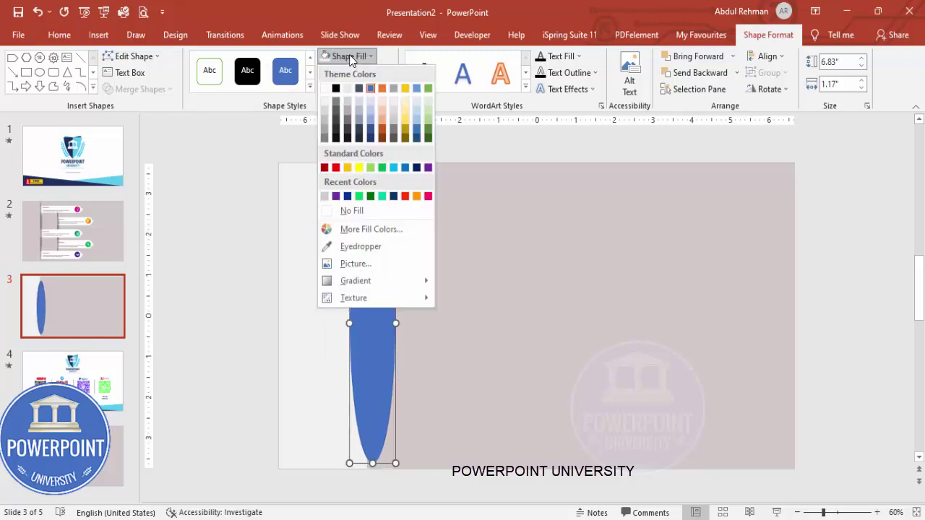
click(334, 88)
right_click(370, 240)
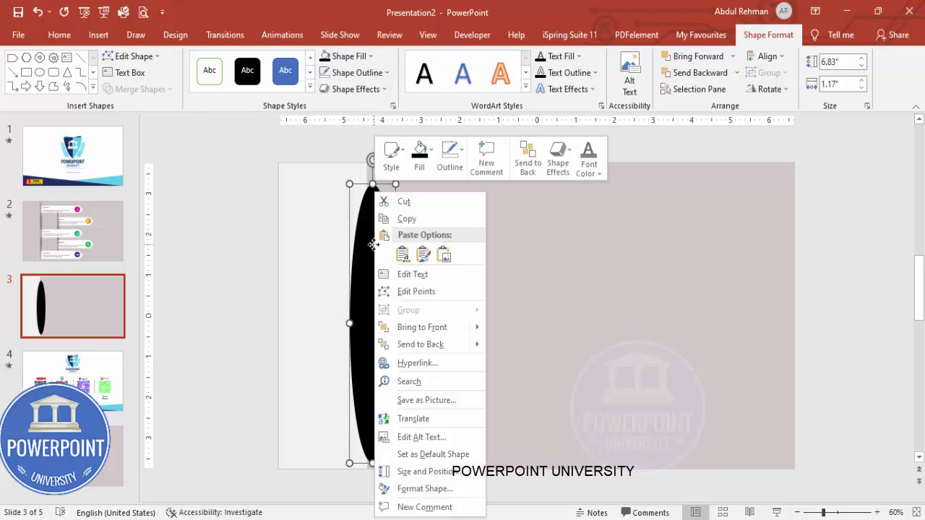
Step: Make the black oval 64% transparent with 15 pt soft edges in Format Shape
click(425, 489)
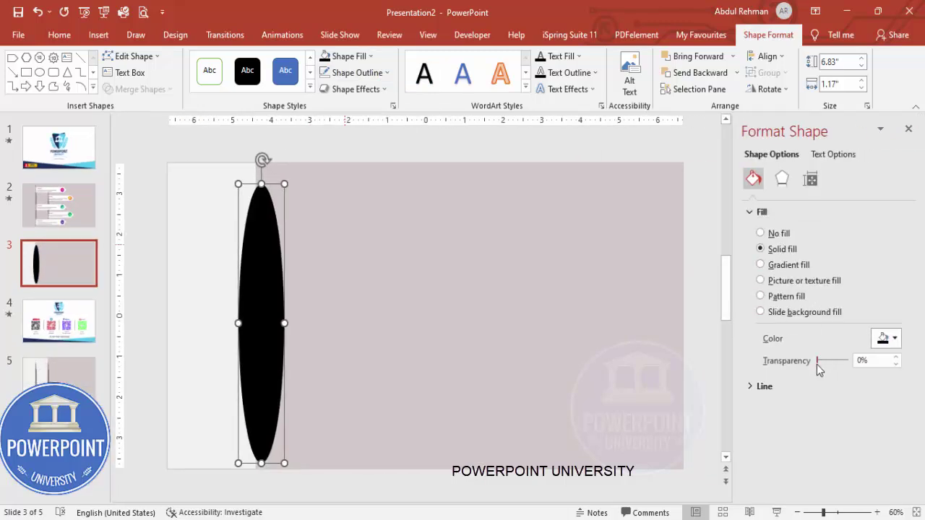
drag(817, 362, 835, 359)
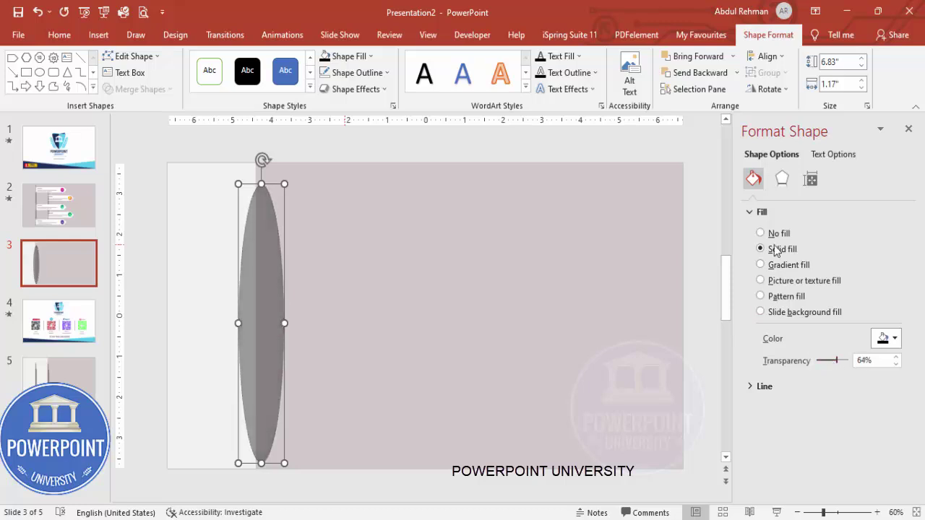
click(782, 179)
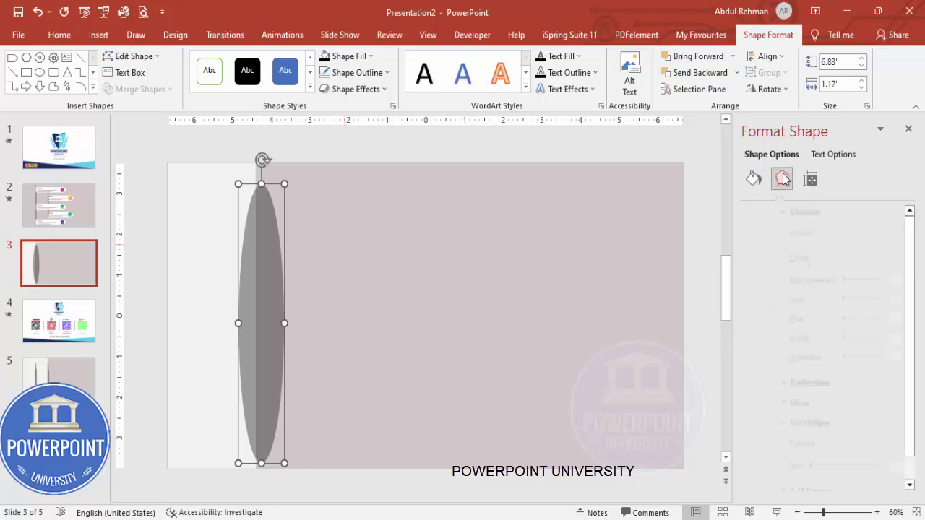
click(748, 212)
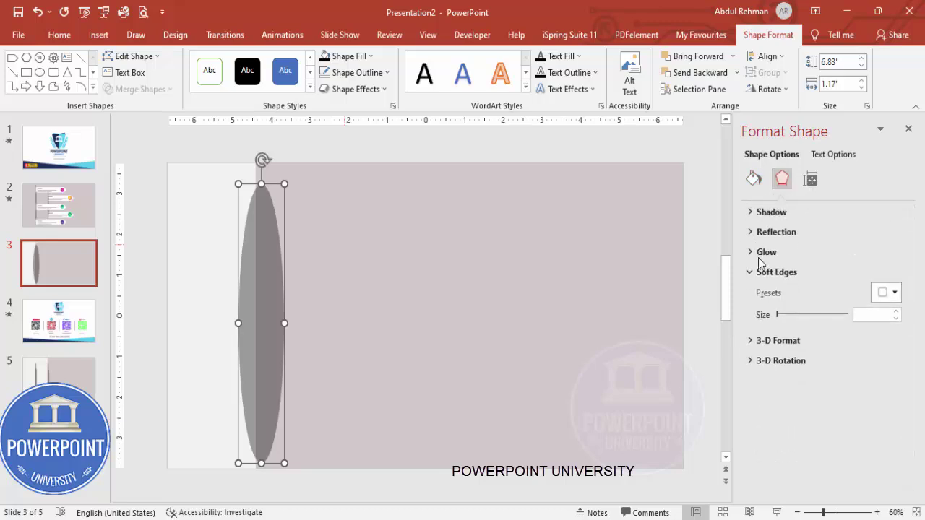
click(896, 312)
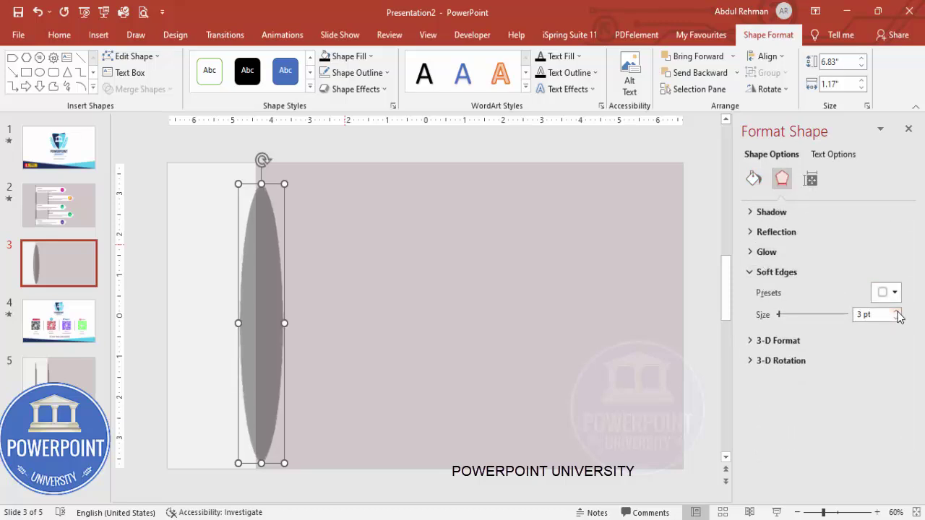
click(896, 312)
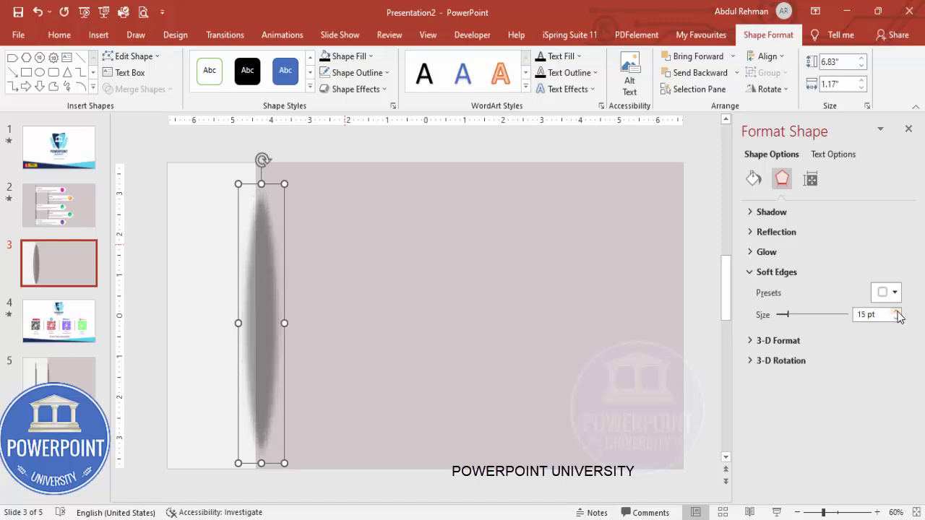
Step: Nudge the blurred oval left and send it backward behind the light panel
drag(265, 312, 257, 310)
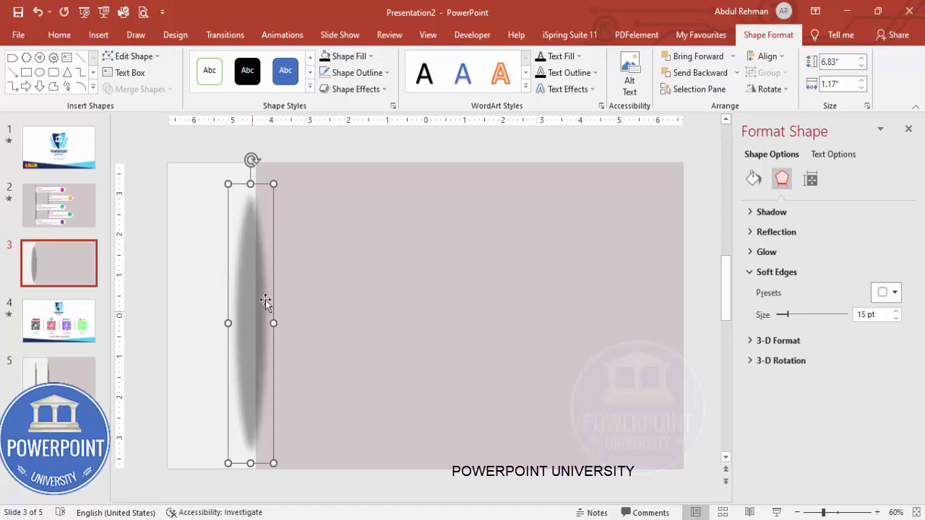
click(698, 76)
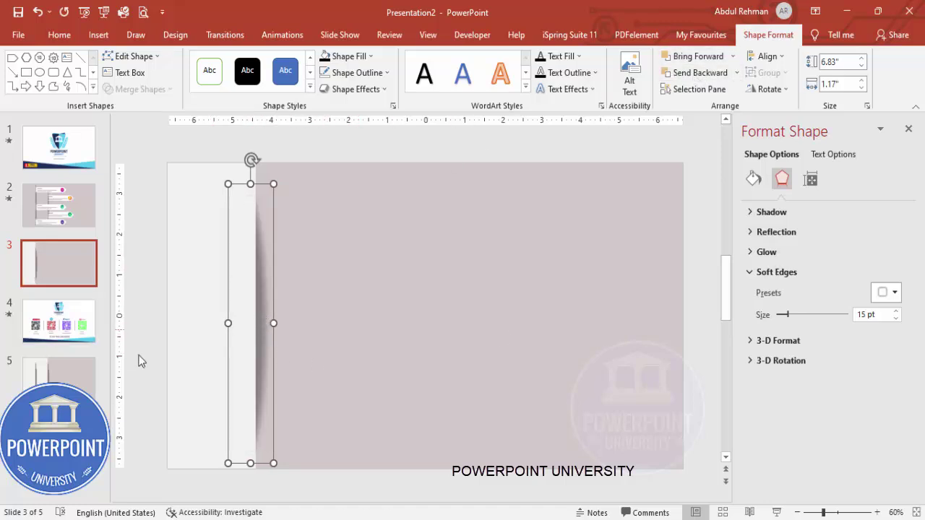
click(797, 512)
Step: Stretch the blurred shadow oval at top and bottom to about 7.5" tall
mouse_move(277, 445)
mouse_down()
mouse_move(277, 460)
mouse_move(271, 430)
mouse_up()
drag(279, 200, 279, 187)
click(296, 173)
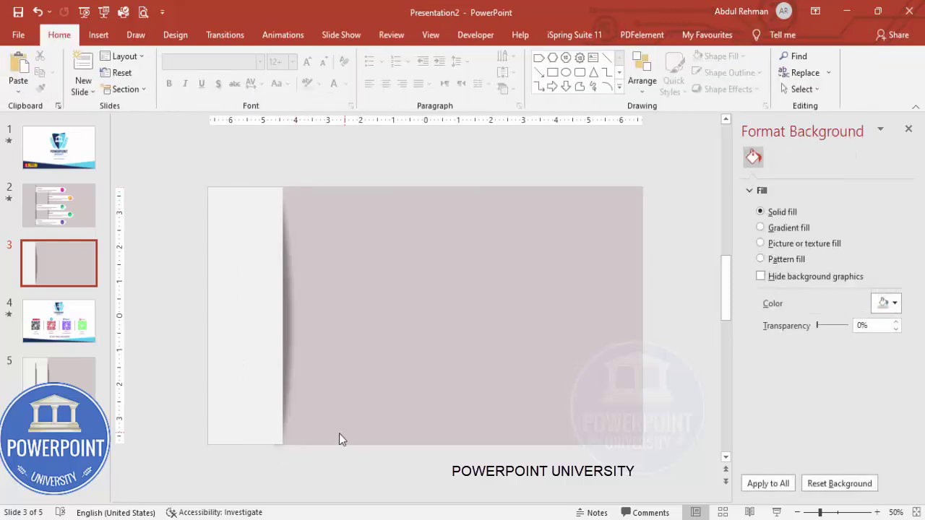
click(240, 226)
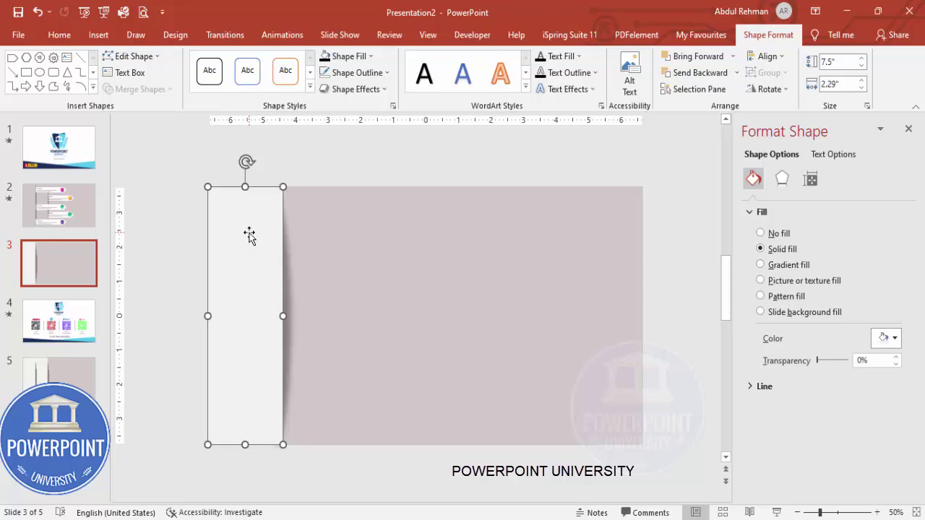
Step: Duplicate the light panel to the right of the original and send the copy to back
drag(249, 235, 327, 237)
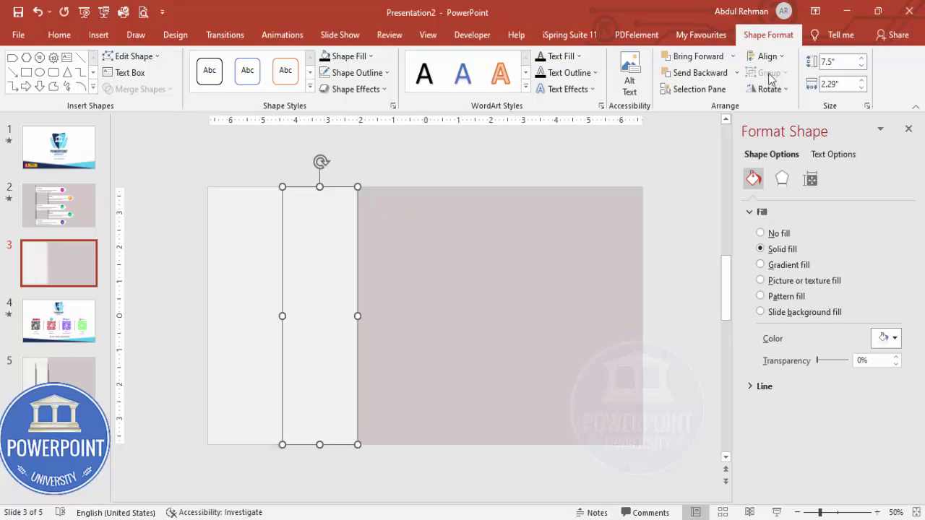
click(736, 72)
click(705, 107)
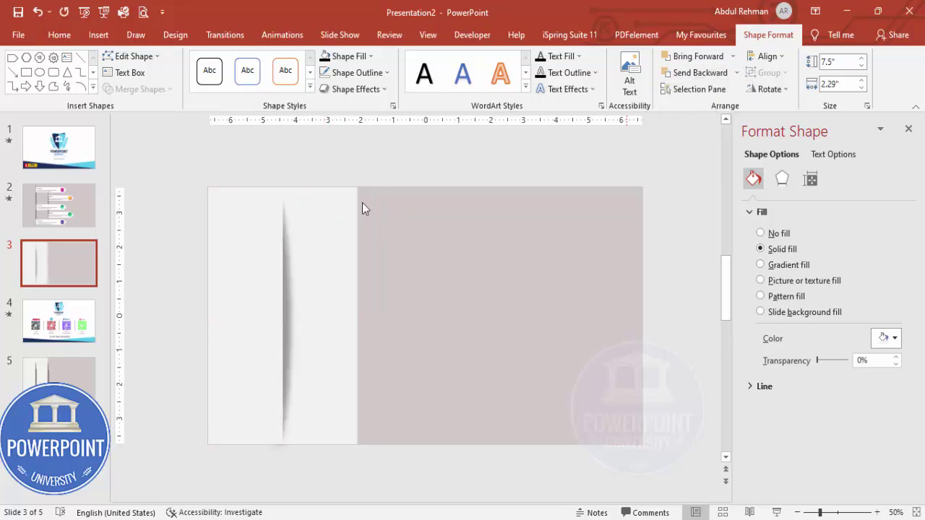
click(277, 311)
Step: Copy the shadow oval to the second panel's right edge and send it behind the panels
click(288, 304)
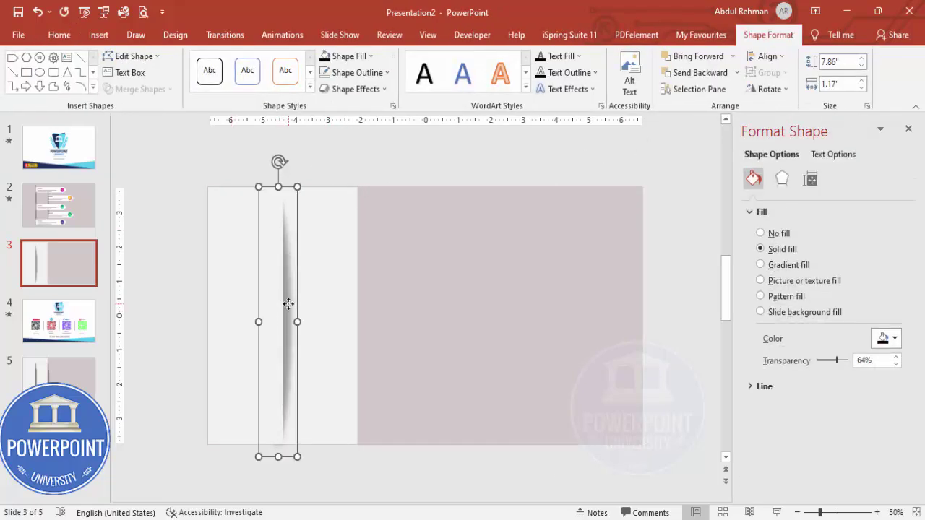
drag(288, 304, 357, 302)
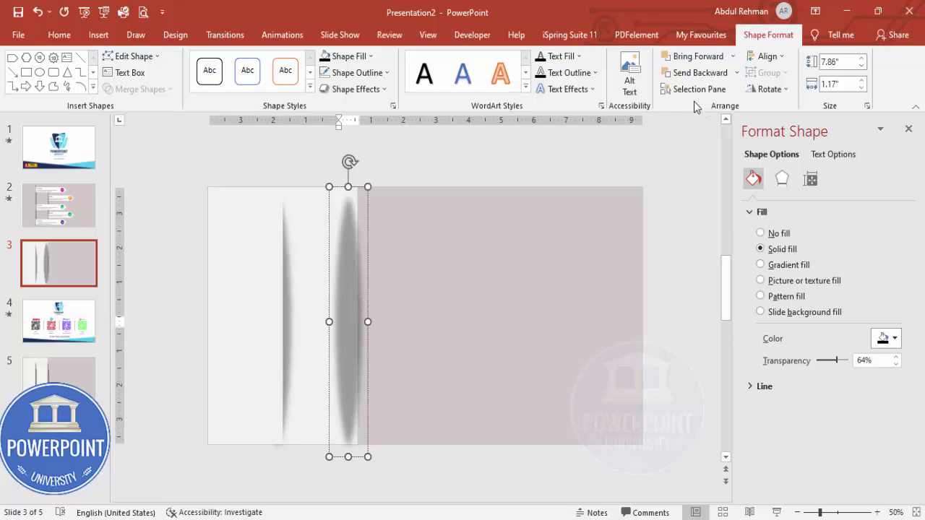
click(399, 199)
click(355, 255)
drag(354, 256, 357, 255)
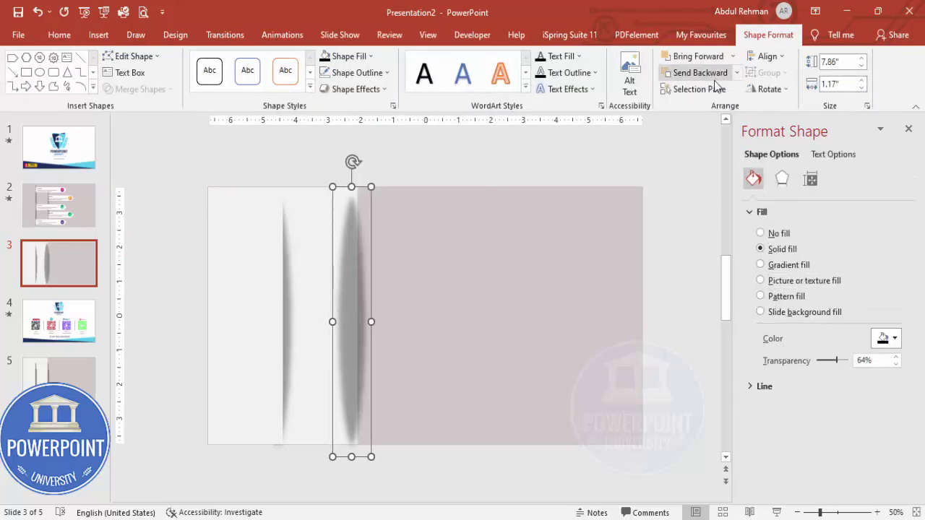
click(737, 73)
click(704, 107)
click(422, 222)
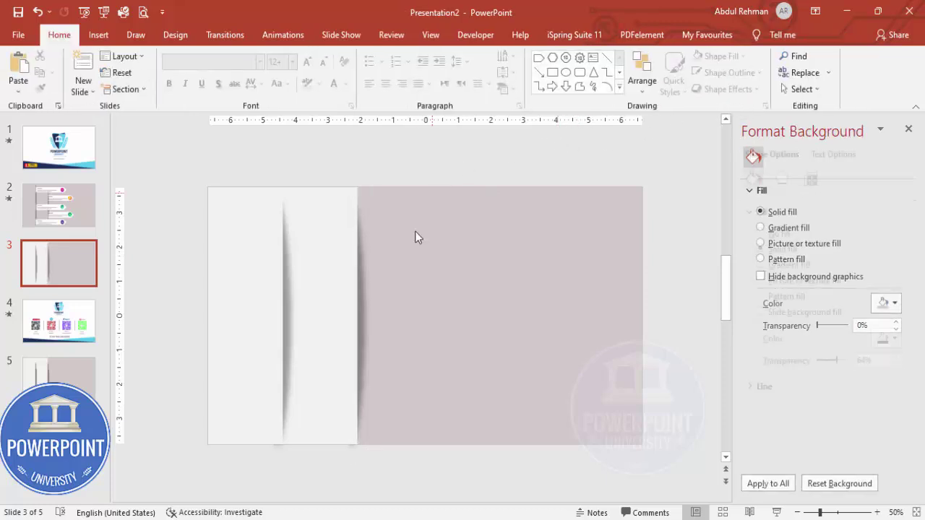
Step: Trim the new shadow's top and bottom to fit the second panel's edge
click(367, 311)
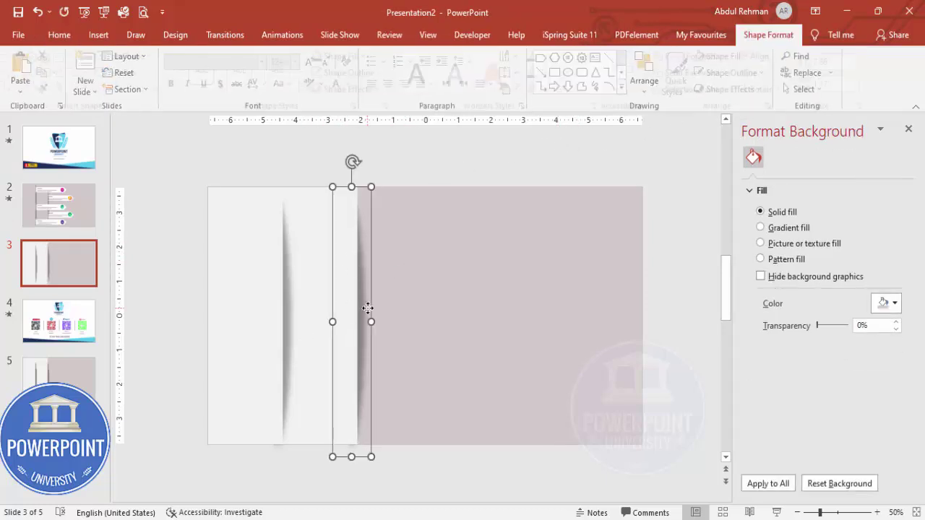
drag(351, 457, 349, 444)
drag(352, 187, 353, 195)
click(361, 158)
click(248, 215)
shift+click(313, 215)
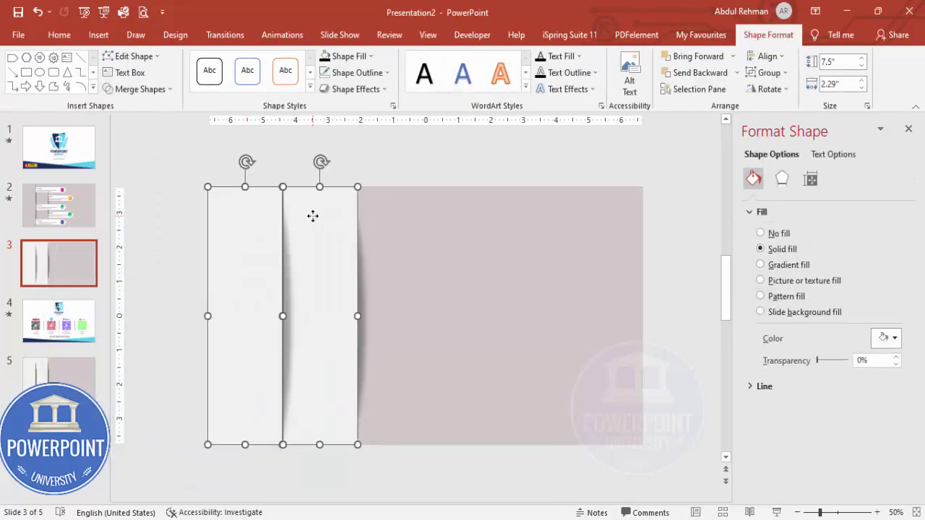
Step: Fill both panels with the slide's mauve-grey background colour from Recent Colors
click(370, 57)
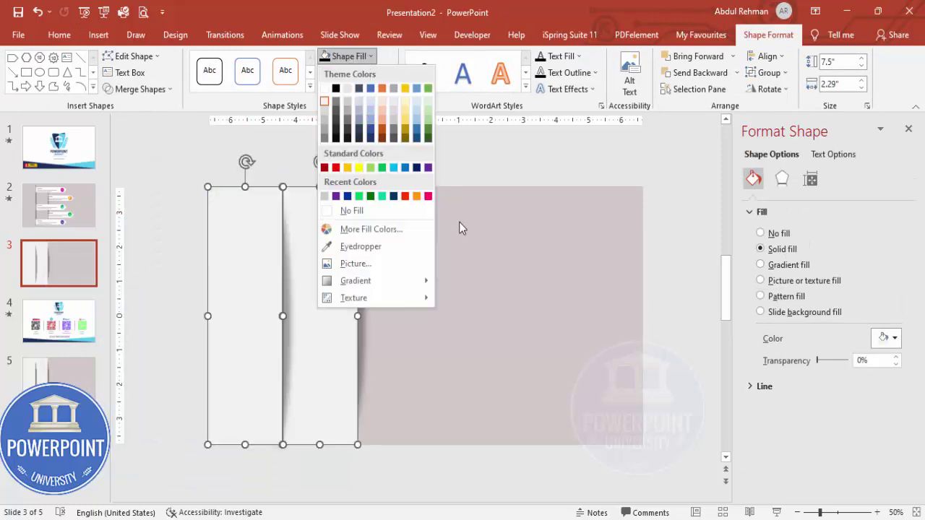
click(324, 197)
click(435, 167)
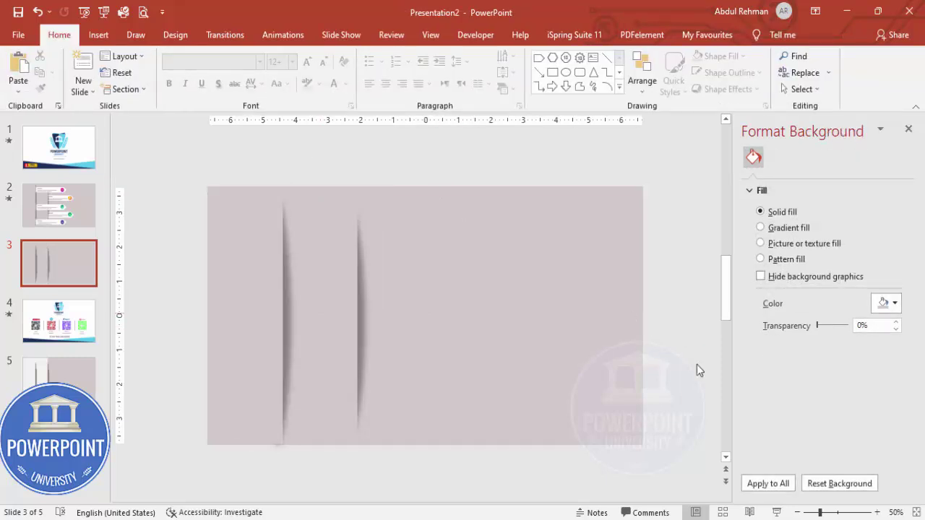
click(916, 512)
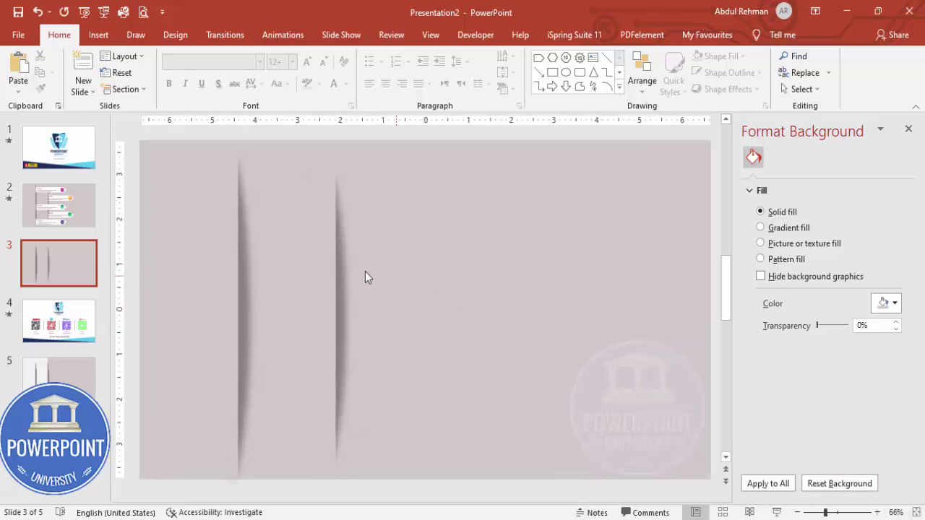
Step: Draw a white, outline-free pentagon arrow banner across the first panel's top
click(92, 39)
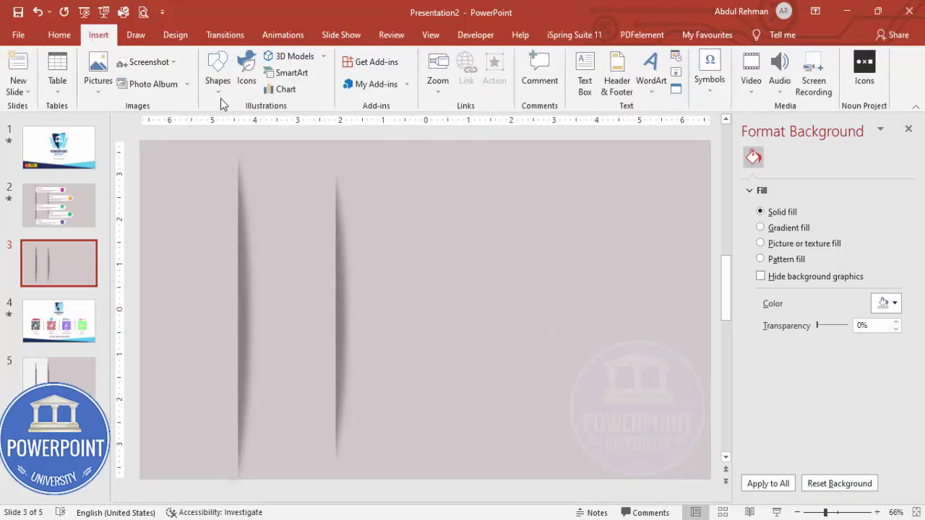
click(217, 73)
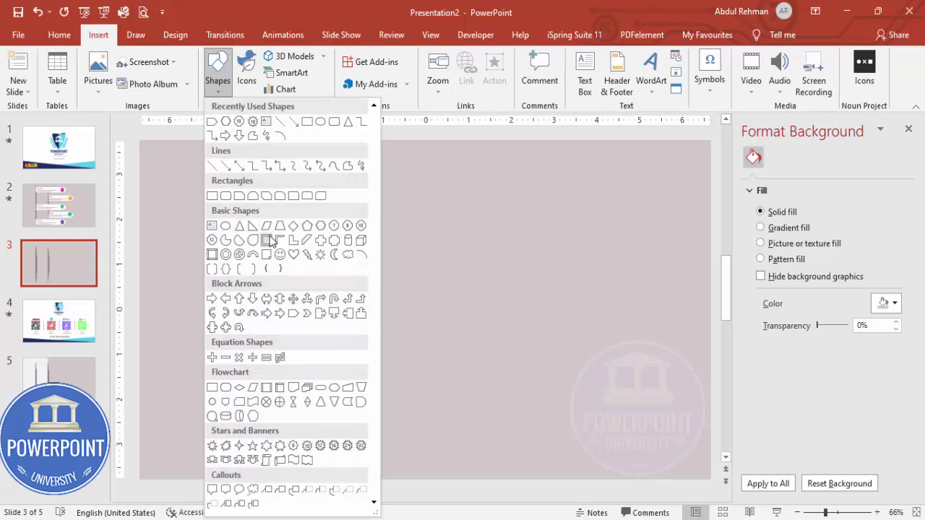
click(294, 314)
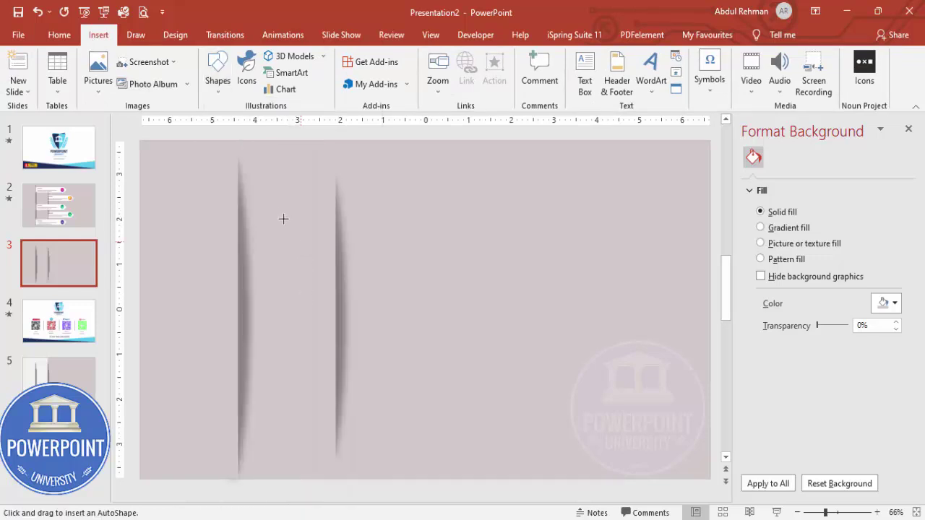
drag(237, 184, 457, 223)
click(385, 73)
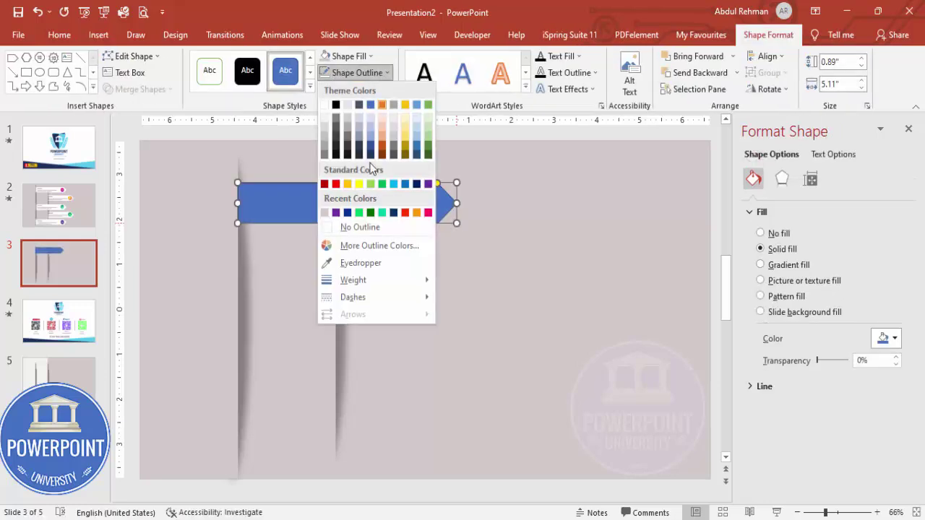
click(367, 229)
click(359, 58)
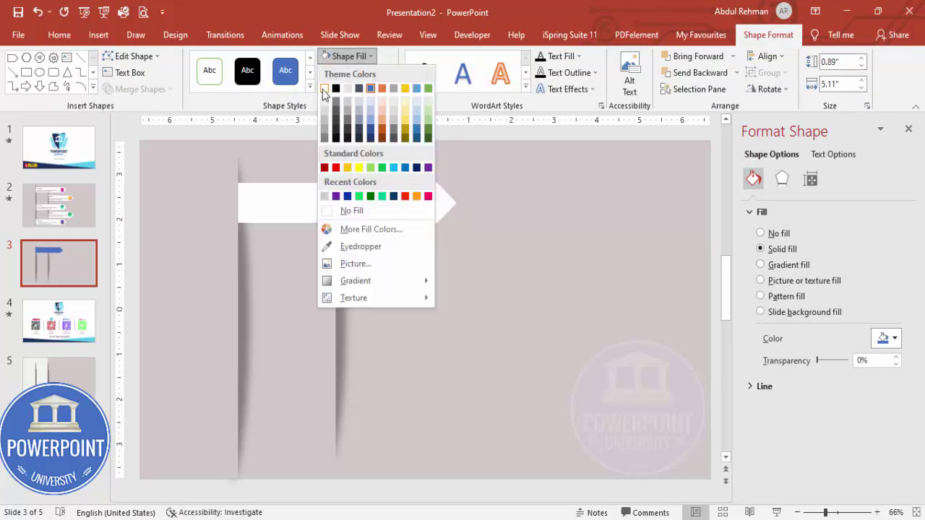
click(332, 85)
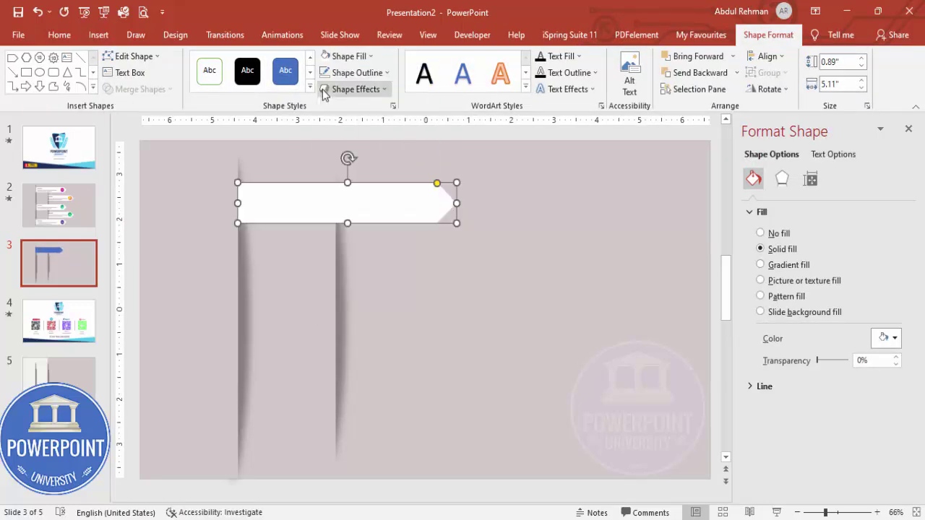
Step: Give the arrow banner an Offset: Bottom Right drop shadow
click(781, 181)
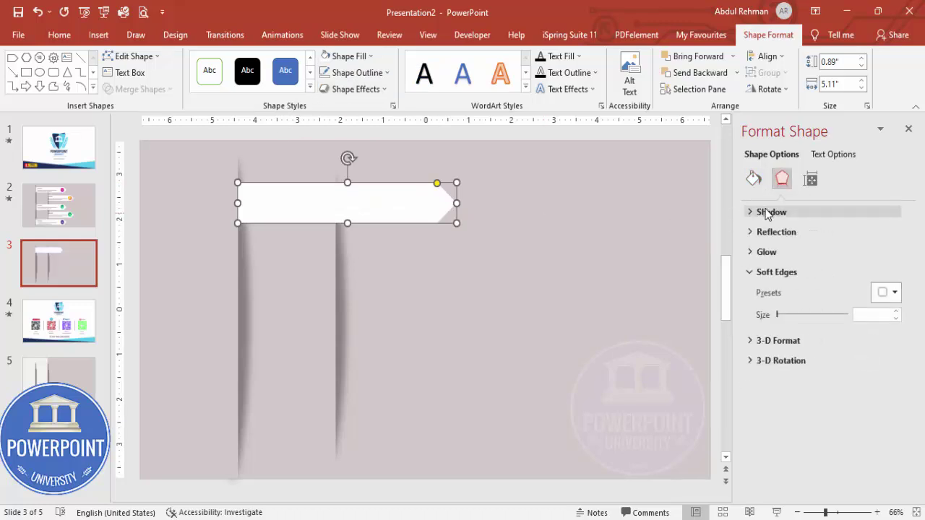
click(768, 211)
click(882, 233)
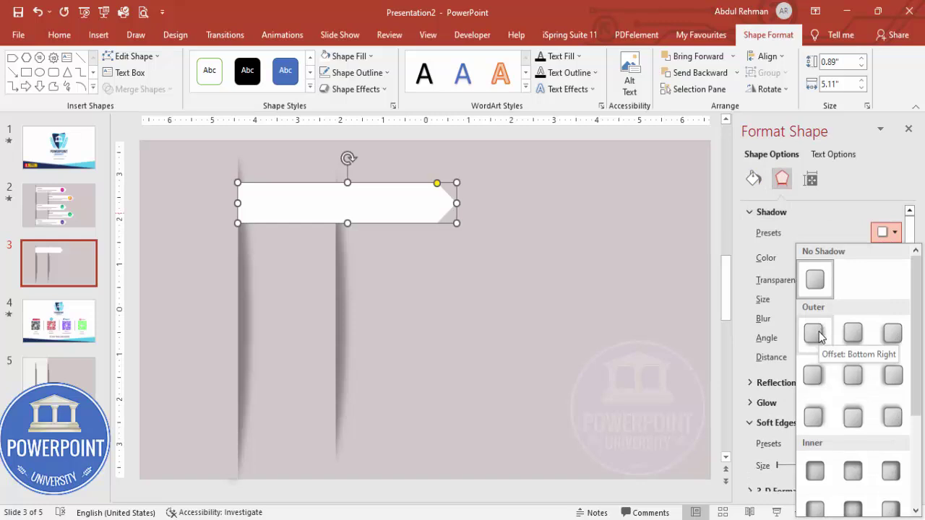
click(814, 333)
click(520, 241)
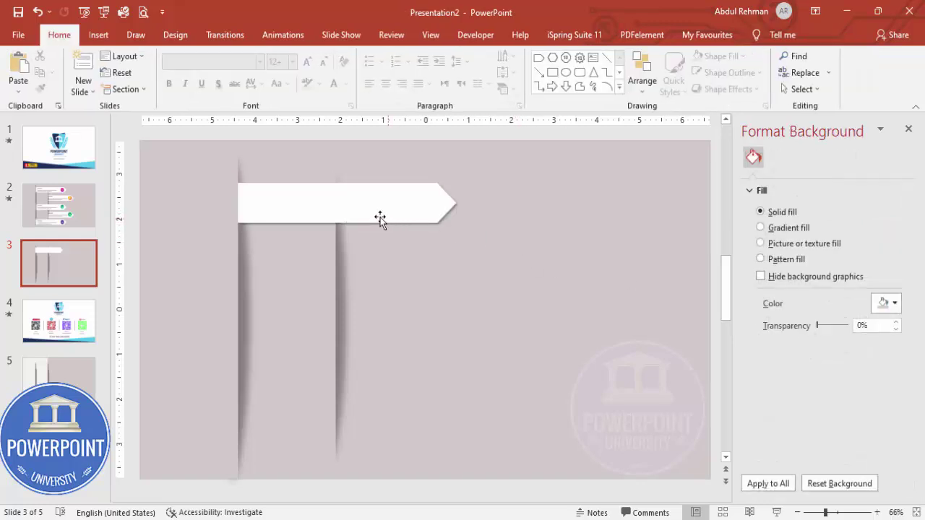
Step: Draw a 0.73" outline-free circle near the arrow's tip with a pink-to-purple 45° linear gradient
click(98, 35)
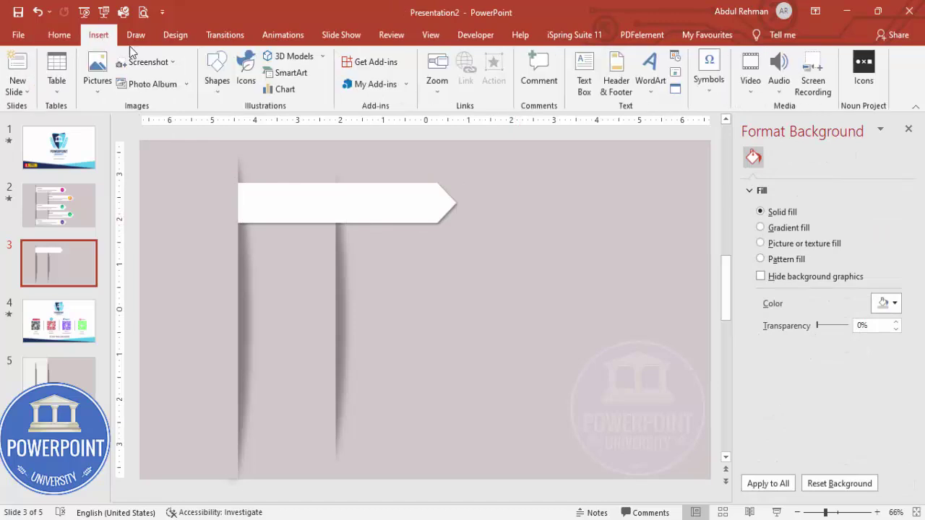
click(219, 90)
click(212, 226)
mouse_move(412, 190)
mouse_down()
mouse_move(444, 212)
mouse_move(426, 201)
mouse_up()
click(357, 72)
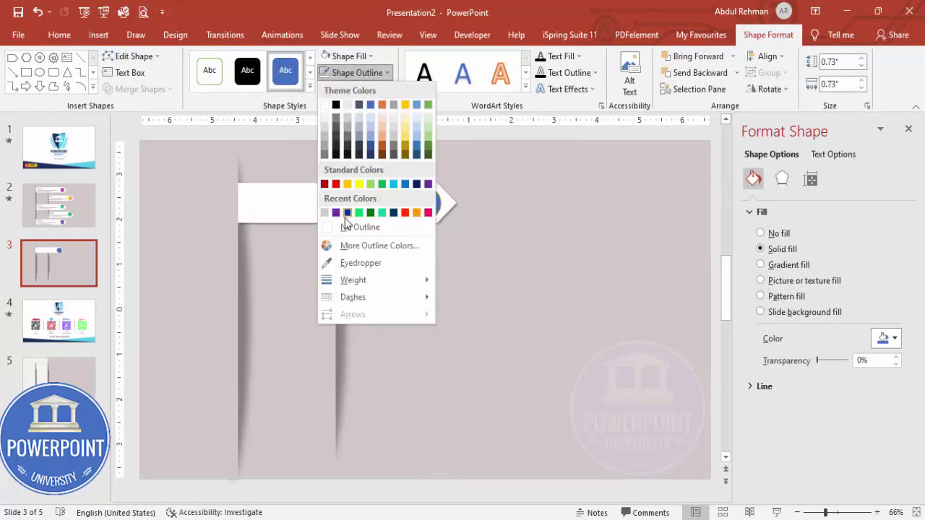
click(354, 226)
click(795, 265)
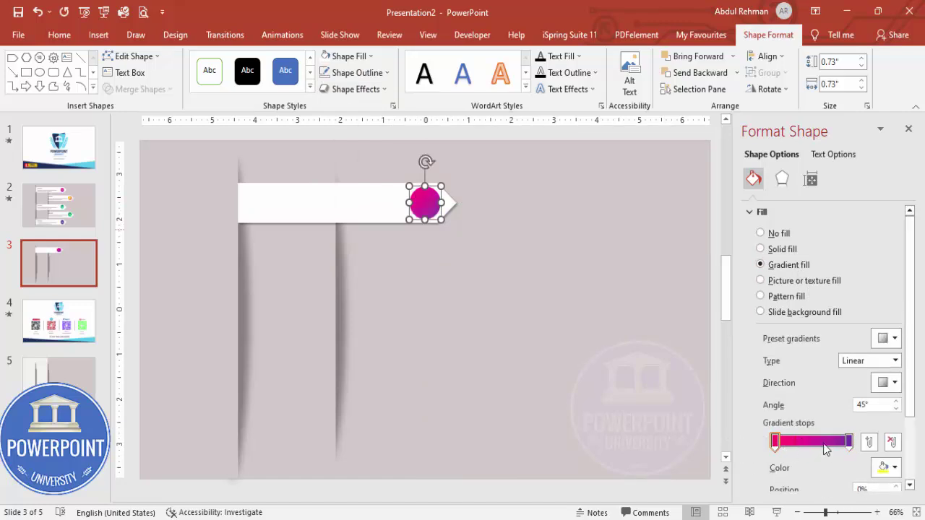
click(517, 273)
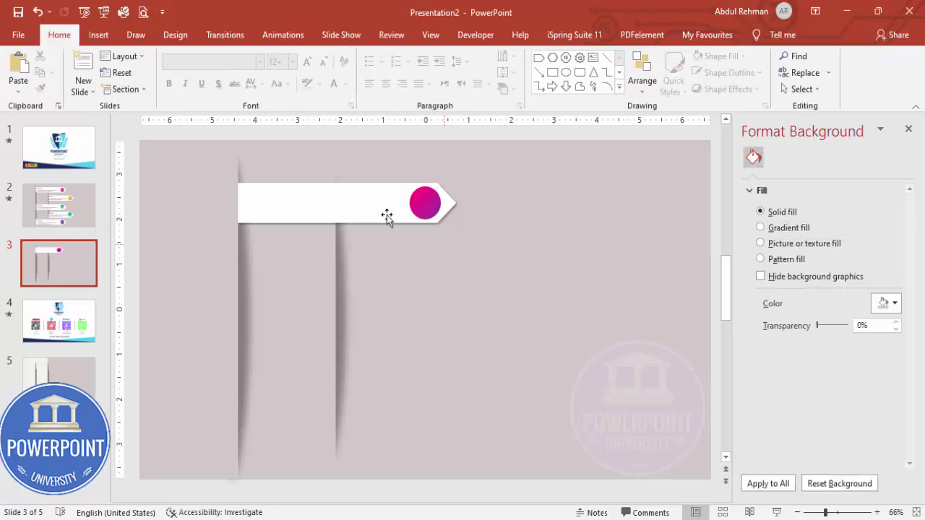
Step: Add a bold 14 pt 'OPTION 01' title text box at the top-left of the white banner
click(98, 35)
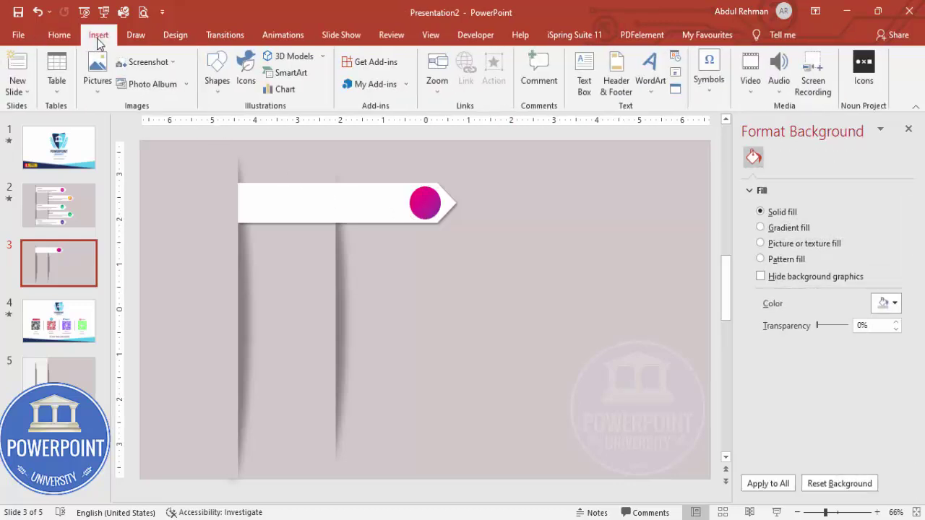
click(584, 80)
drag(247, 191, 347, 200)
text(OPTION 01)
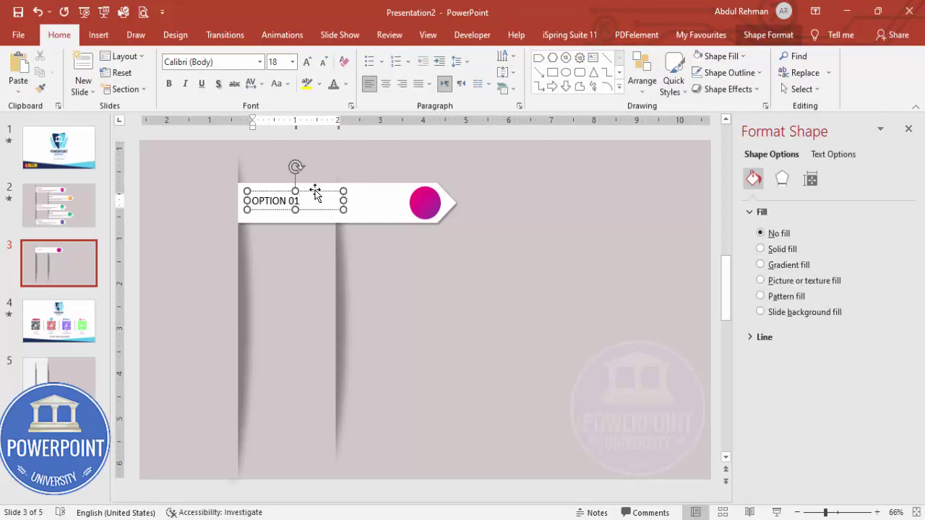
click(314, 191)
click(169, 83)
click(325, 63)
click(325, 64)
drag(309, 191, 304, 186)
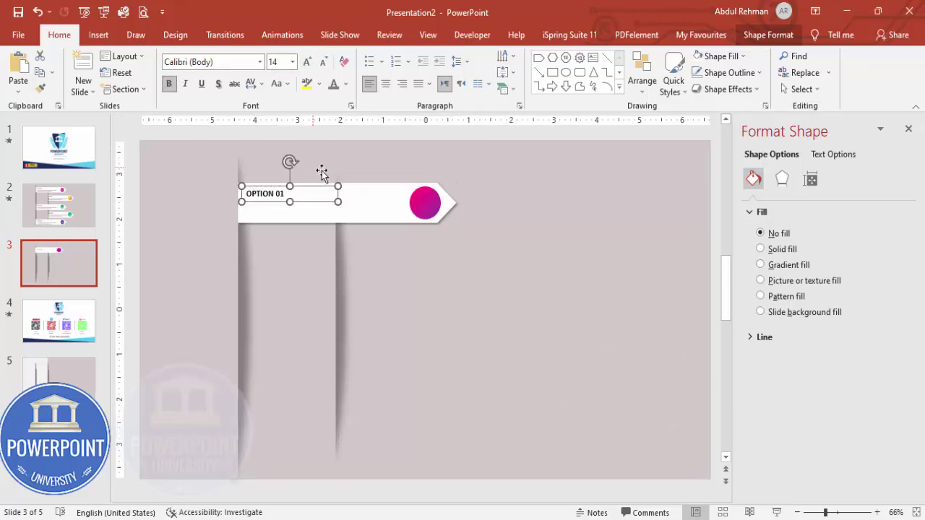
Step: Add a second text box with =lorem(1) and delete all but the opening sentences
click(98, 34)
click(594, 69)
drag(297, 224, 503, 291)
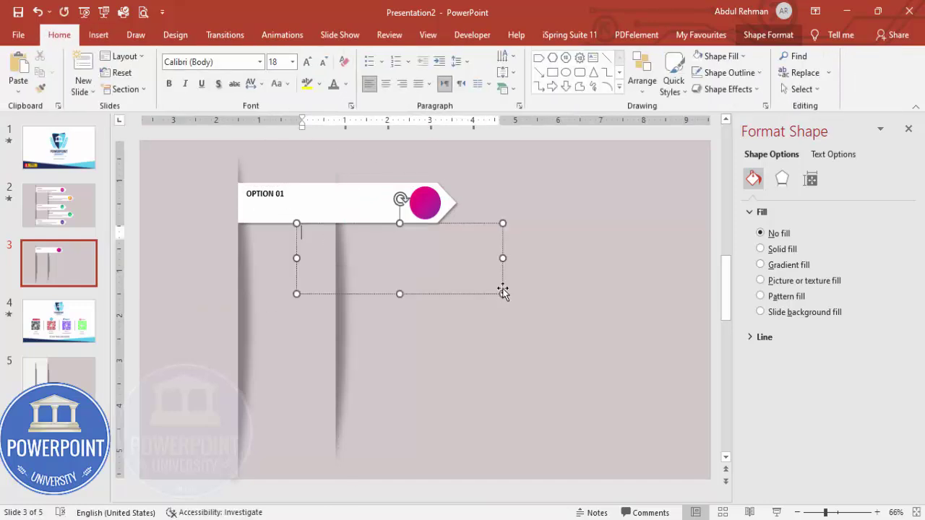
text(=lorem(1))
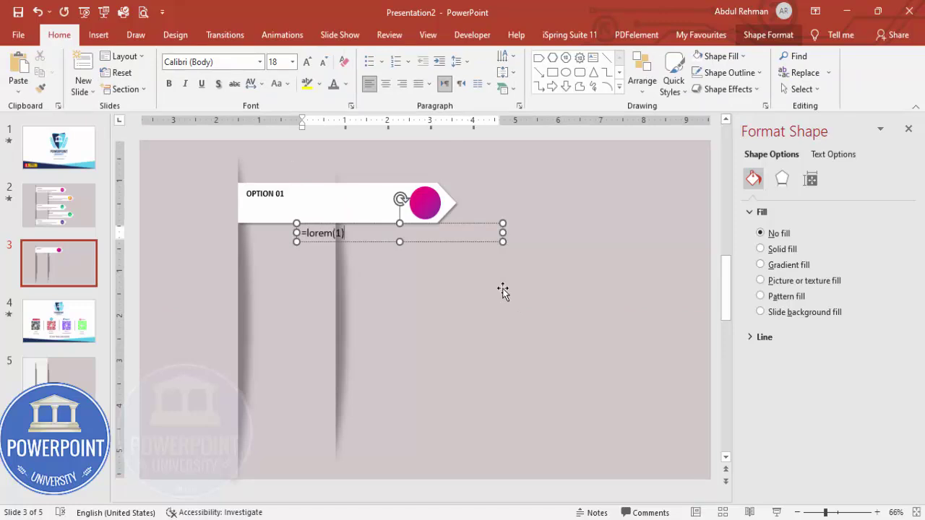
key(Return)
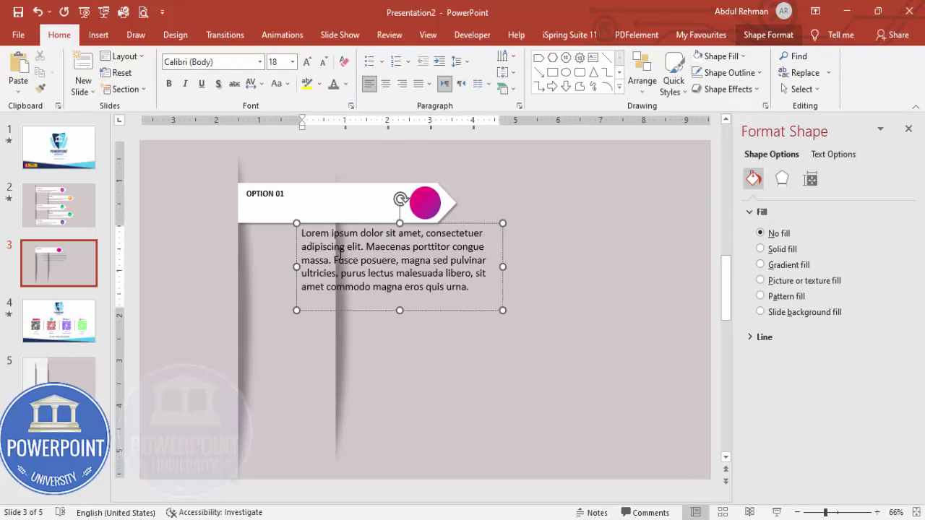
drag(334, 259, 492, 296)
key(Delete)
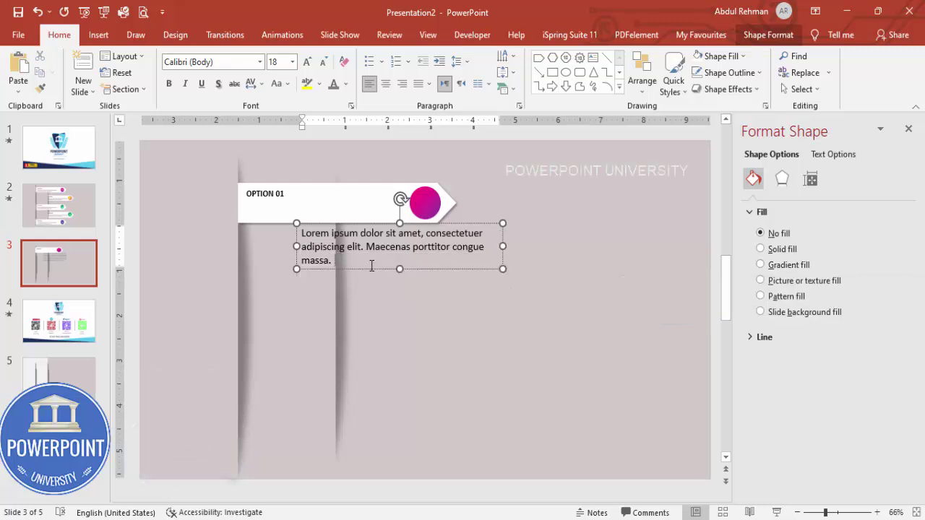
Step: Place the lorem text under the title at 12 pt light grey, narrowed to fit the banner
drag(294, 235, 248, 208)
click(325, 62)
click(324, 62)
click(324, 62)
click(333, 84)
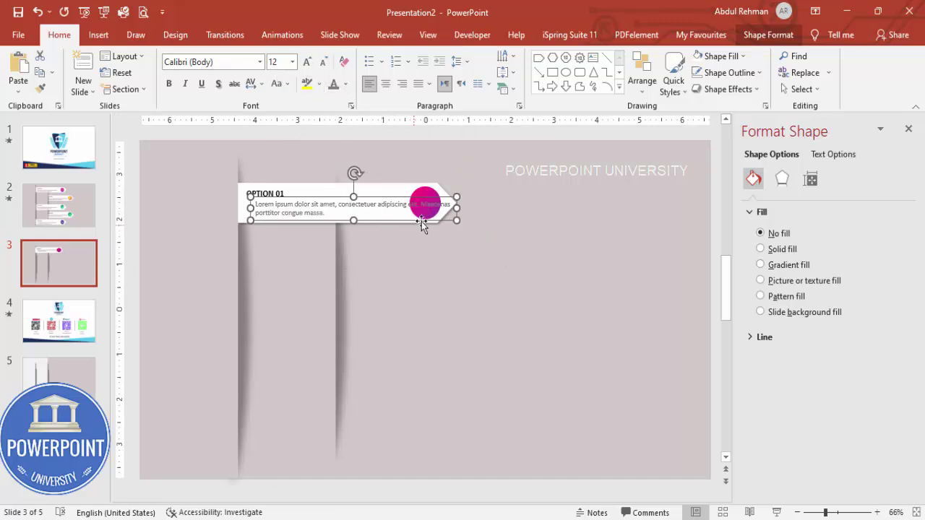
drag(461, 206, 410, 207)
drag(350, 199, 339, 198)
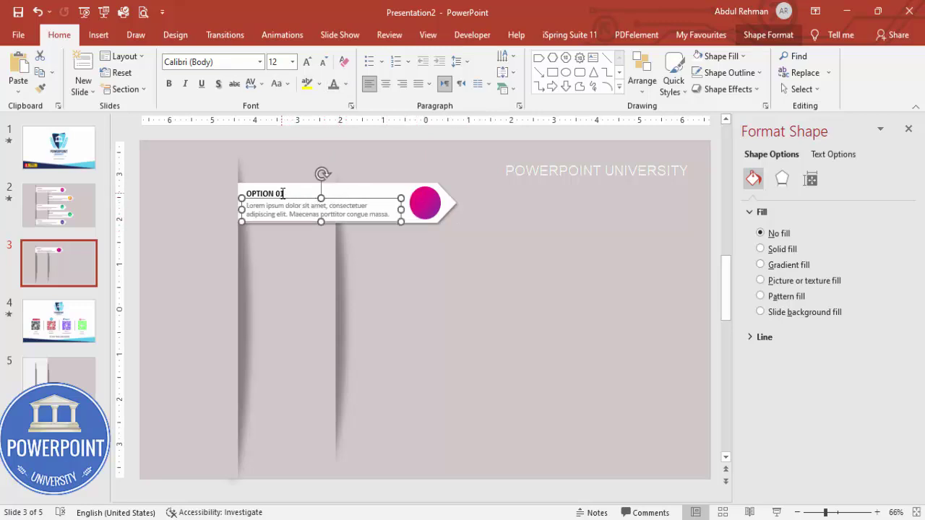
click(196, 158)
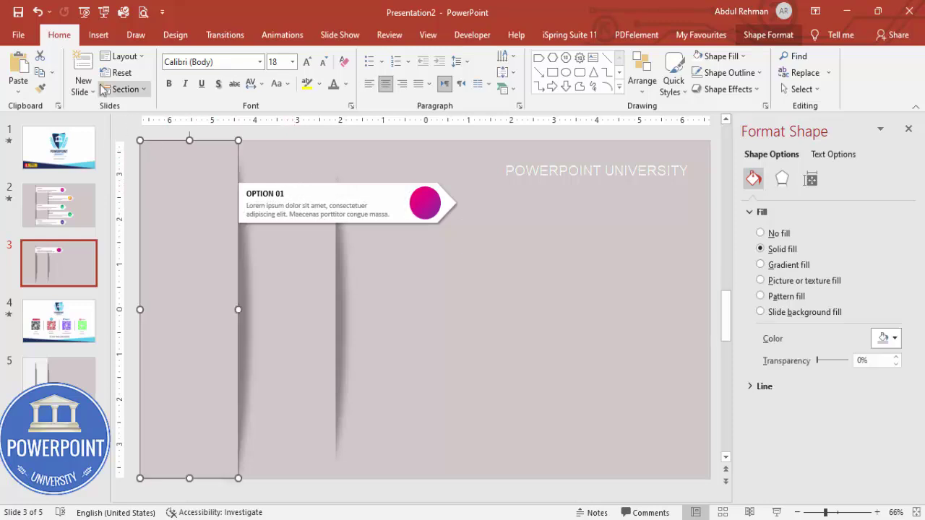
Step: Insert the target icon at 0.5" height, fill it white, and set it on the magenta circle
click(99, 35)
click(246, 70)
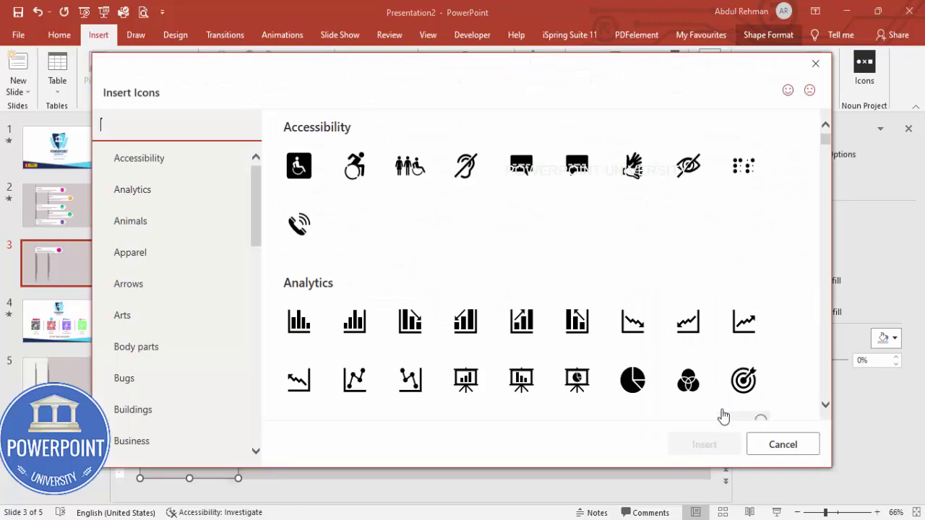
click(744, 380)
click(702, 444)
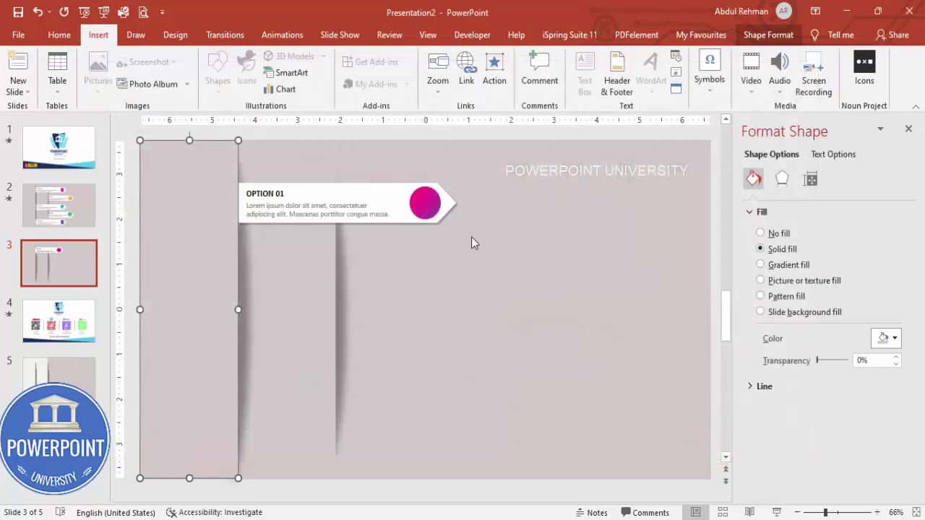
click(817, 61)
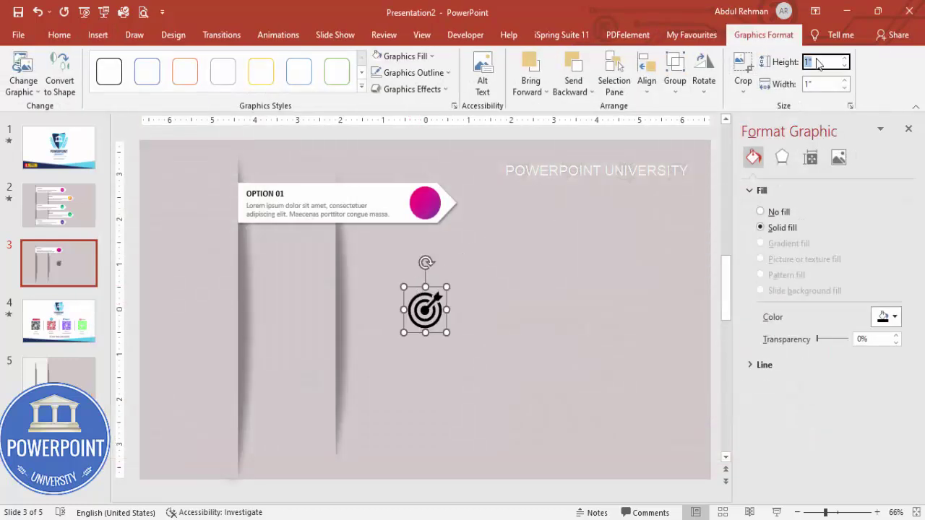
text(0.5)
key(Return)
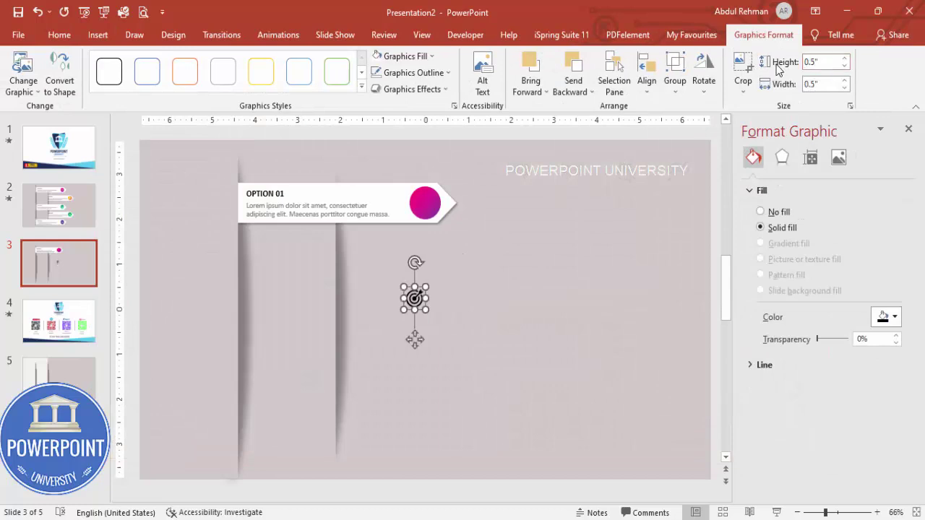
click(375, 59)
drag(412, 342, 424, 245)
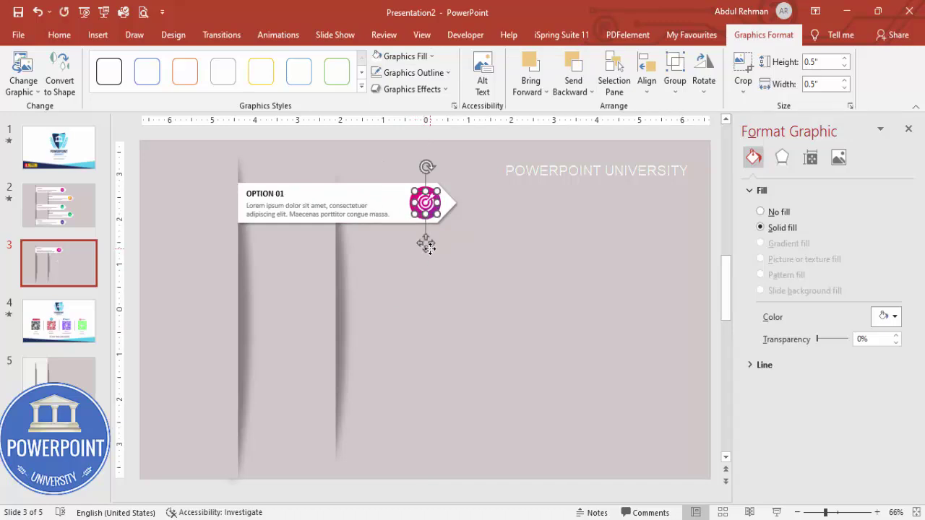
Step: Group the OPTION 01 banner pieces, send the group backward, and Ctrl-drag a copy lower right
click(318, 172)
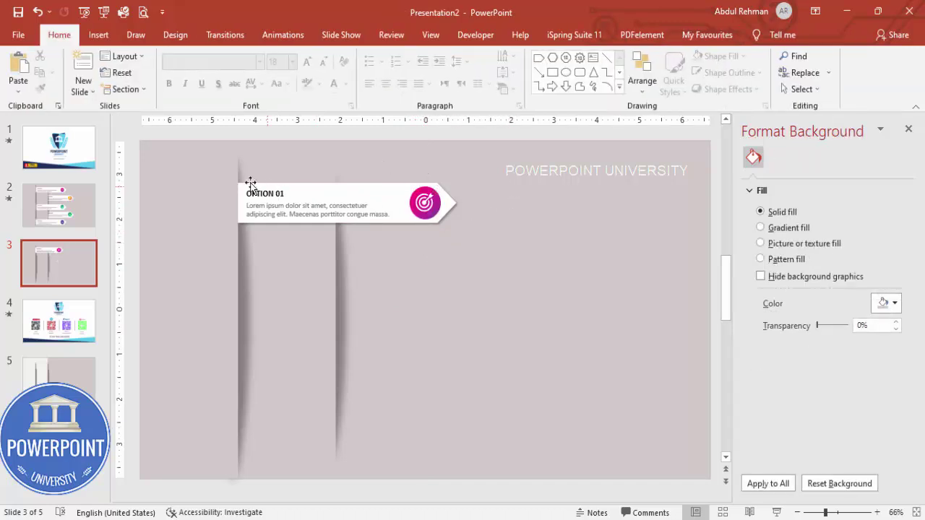
drag(515, 246, 165, 153)
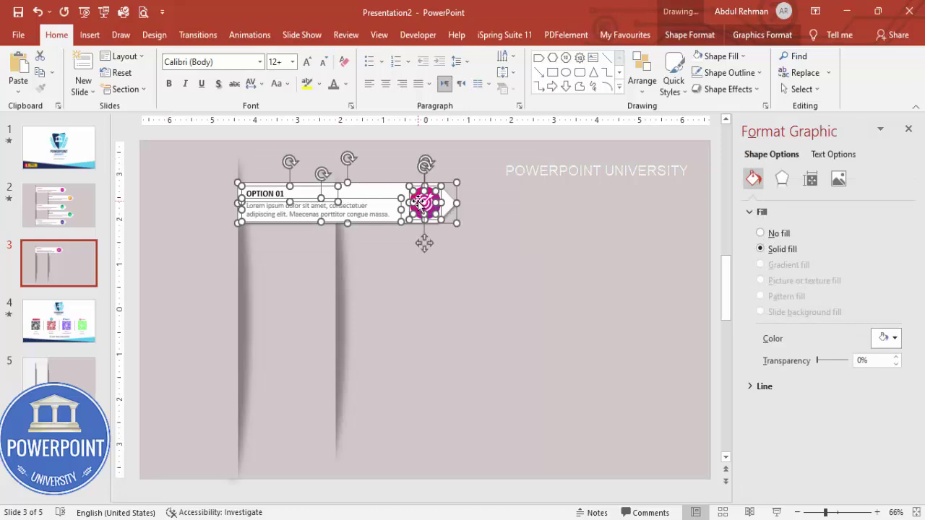
key(ctrl+g)
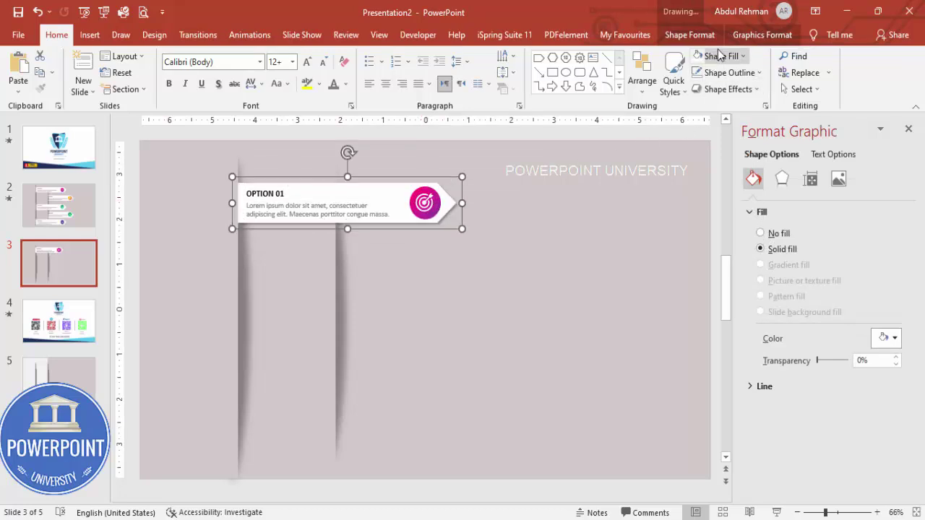
click(762, 34)
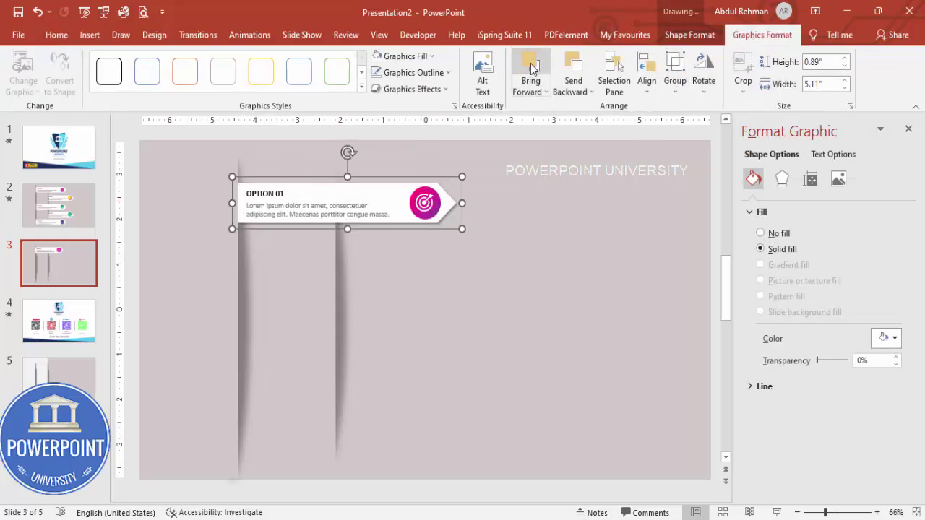
click(573, 72)
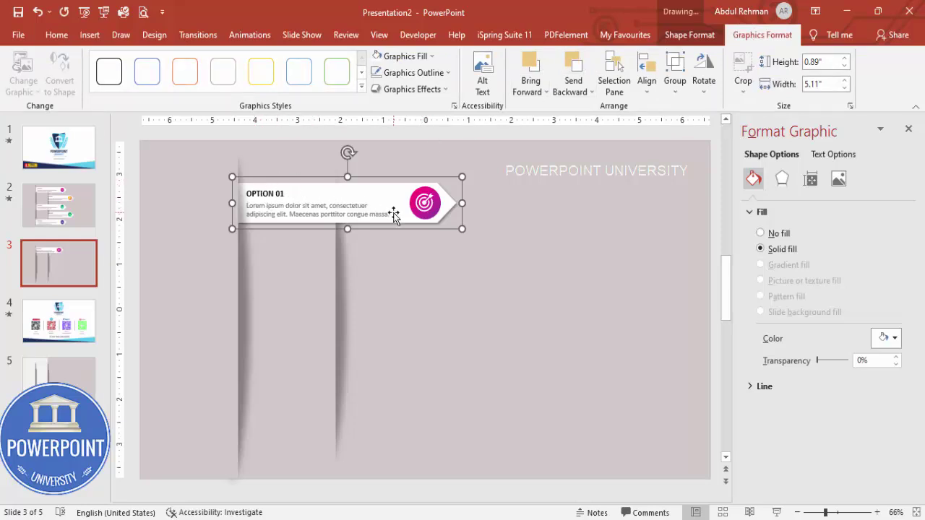
drag(394, 215, 497, 267)
Step: Send the copied banner behind the panel and nudge its text right past the panel edge
click(567, 100)
click(586, 127)
click(467, 227)
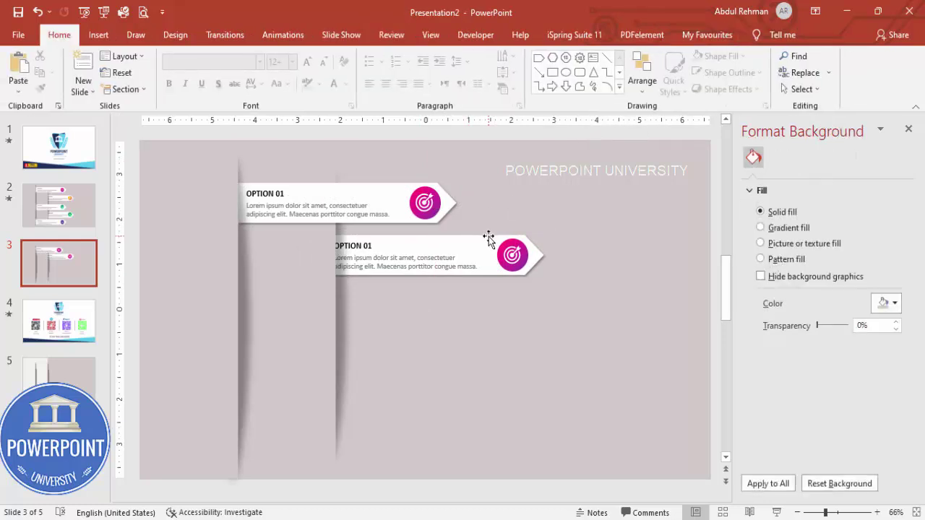
click(489, 238)
click(371, 246)
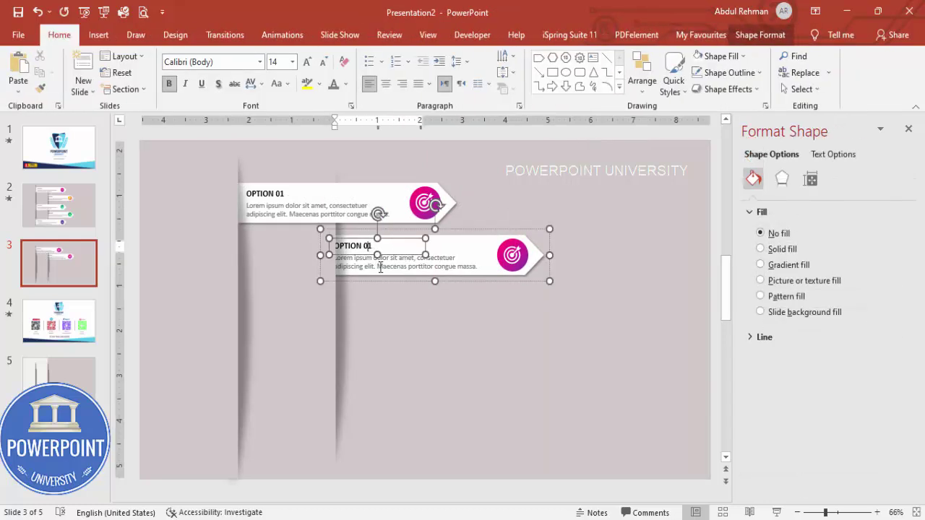
key(Right)
key(Right)
key(Right)
key(Right)
key(Right)
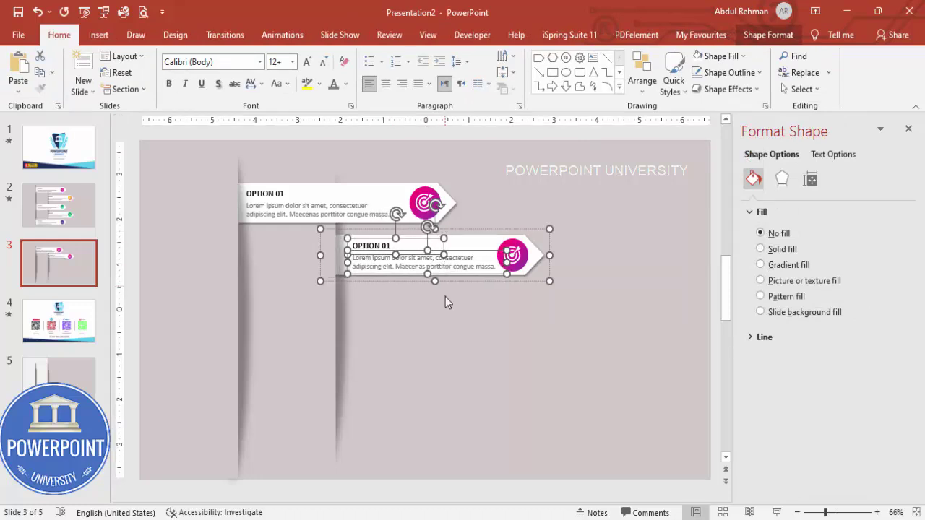
click(426, 298)
click(353, 243)
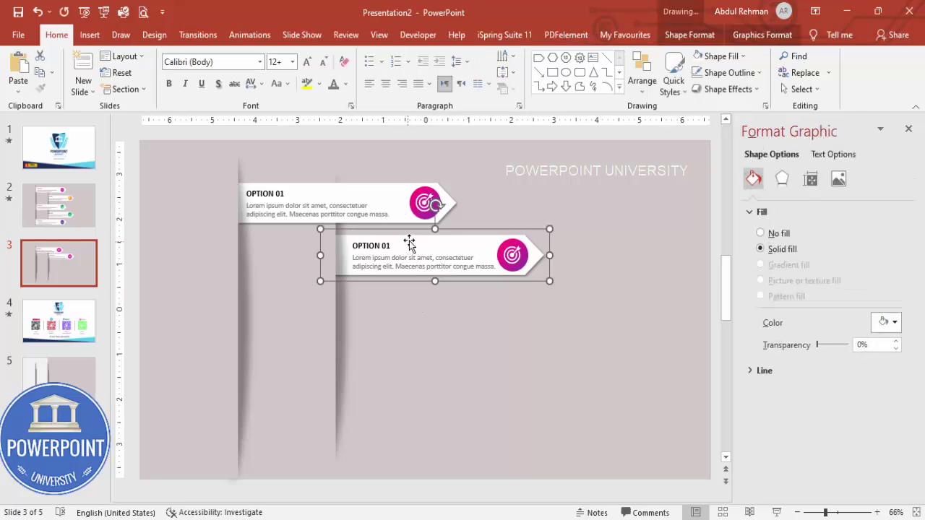
Step: Shift the second banner right so it lines up with the right shadowed panel
click(351, 246)
click(345, 263)
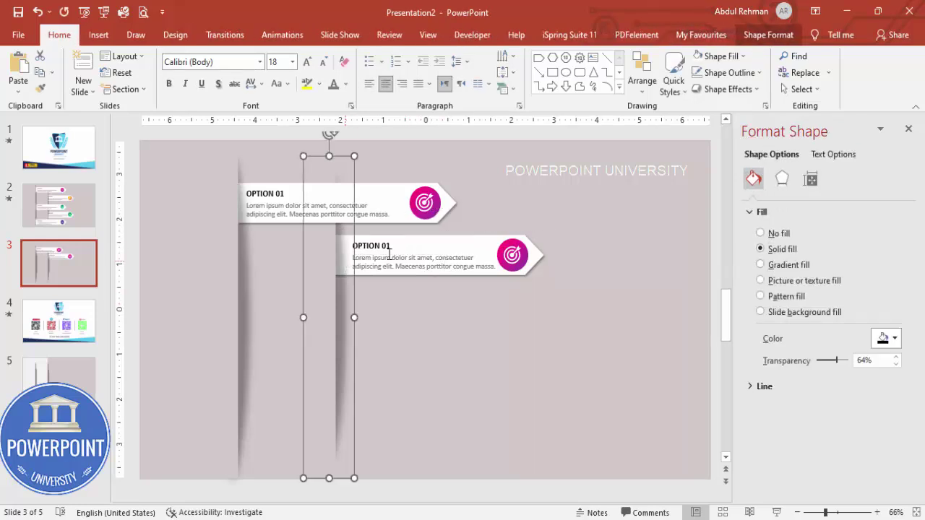
shift+click(528, 244)
drag(506, 229, 554, 232)
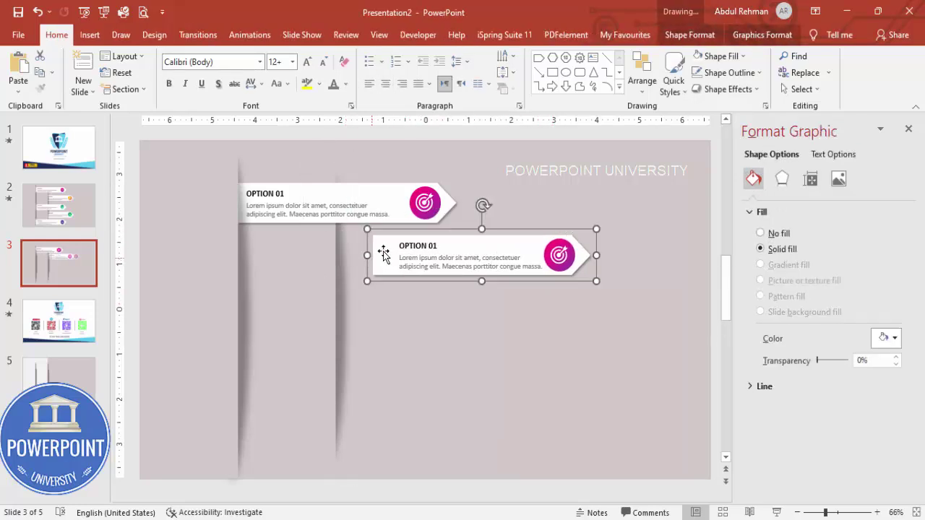
click(375, 253)
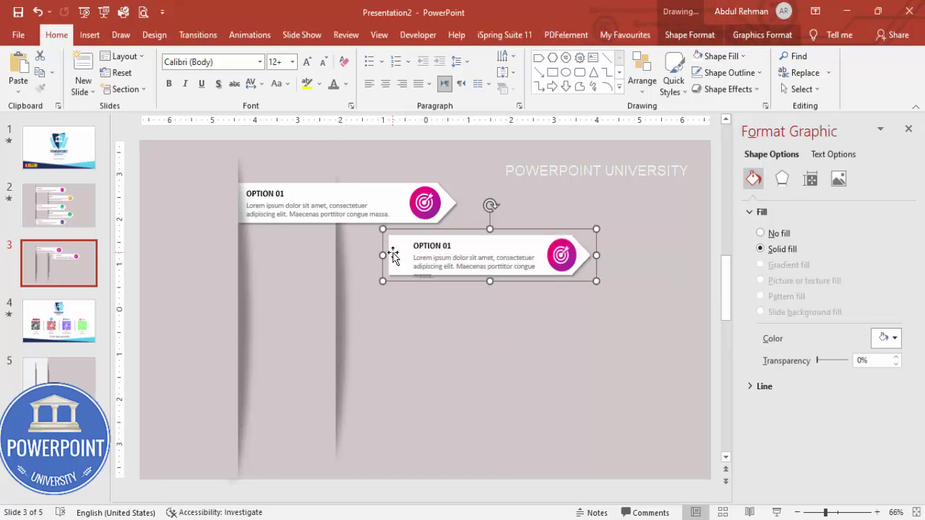
click(392, 256)
mouse_move(392, 257)
mouse_down()
mouse_move(381, 245)
mouse_move(392, 246)
mouse_up()
click(516, 250)
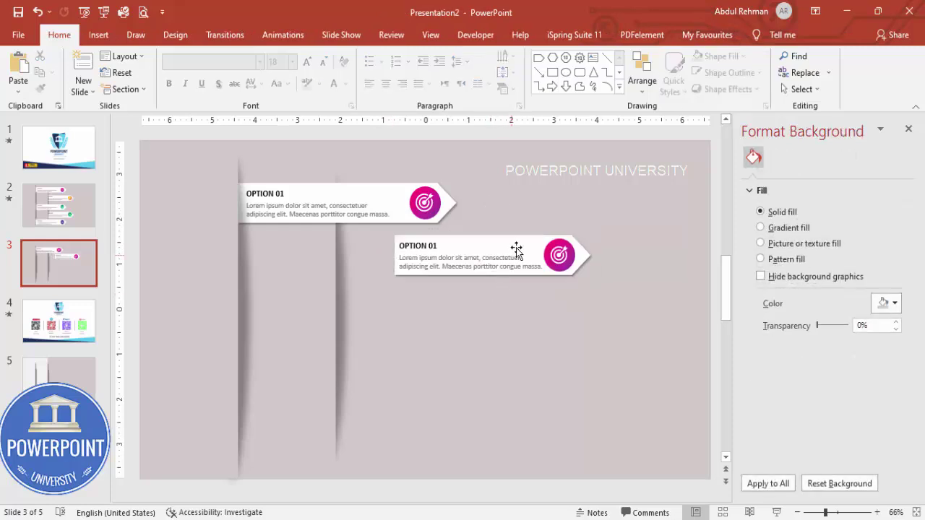
drag(535, 233, 472, 230)
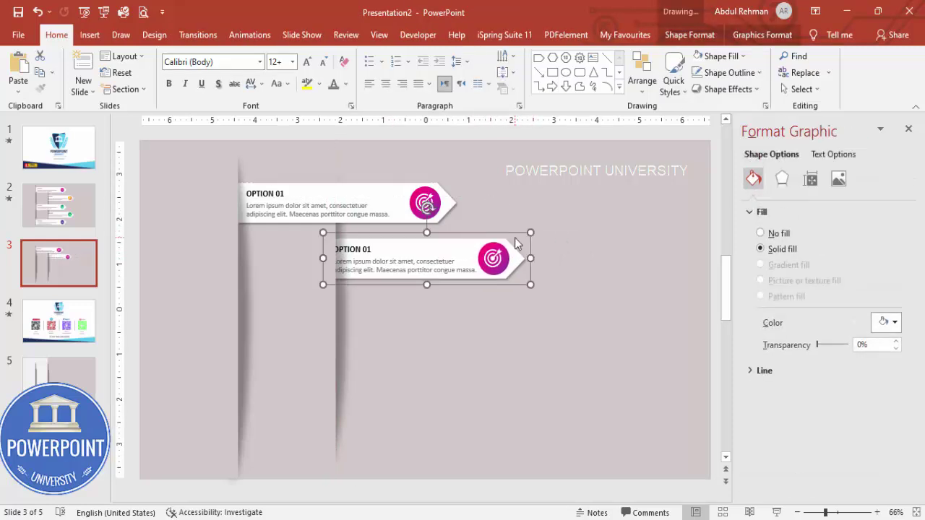
Step: Select both banners and Ctrl-drag copies of them below the originals
click(387, 194)
shift+click(428, 252)
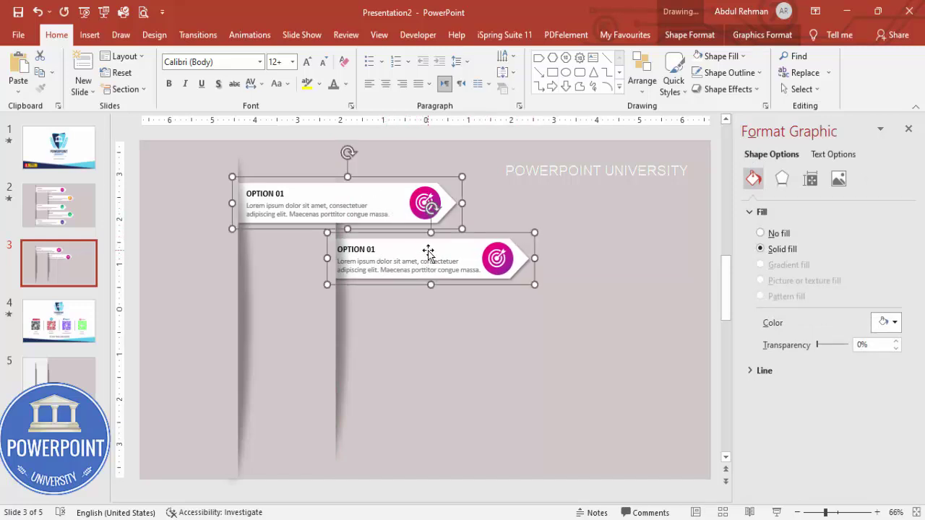
drag(429, 248, 435, 362)
Step: Copy the third banner below the fourth as a fifth, and send the lower left banners backward
click(562, 242)
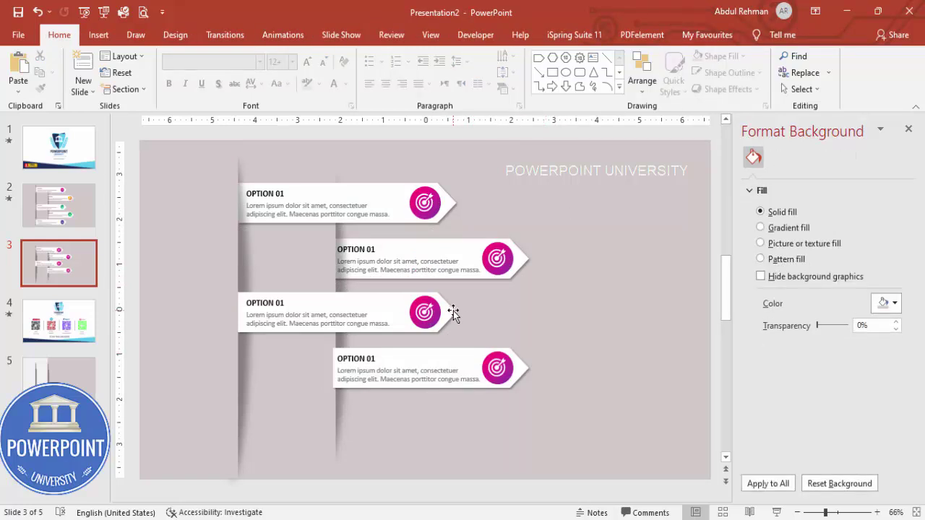
click(399, 297)
drag(385, 305, 389, 413)
shift+click(359, 309)
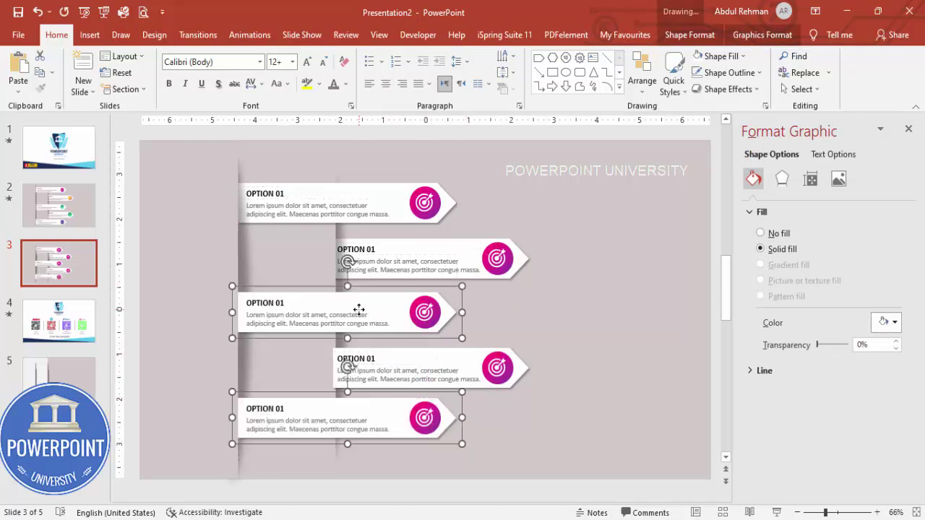
click(762, 35)
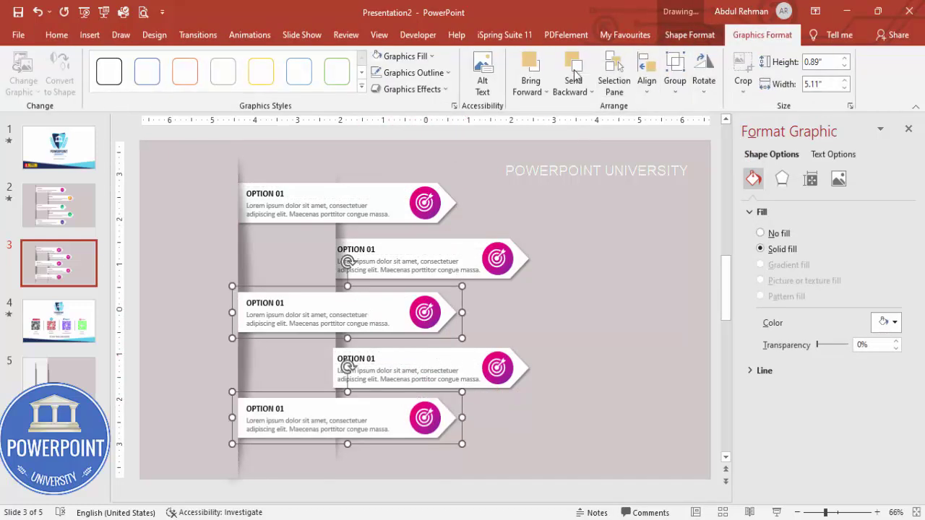
click(573, 64)
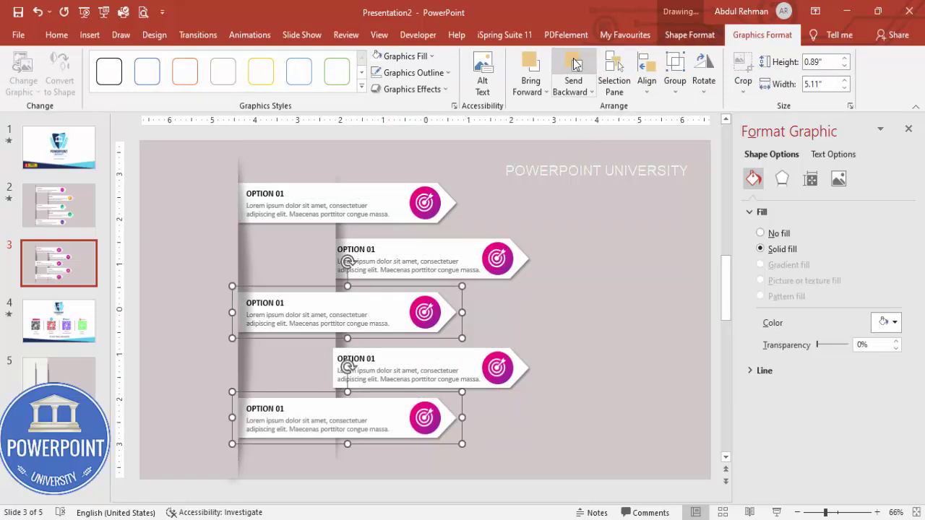
Step: Send the fourth banner all the way to the back behind the vertical panels
click(632, 292)
click(474, 359)
click(573, 90)
click(589, 124)
click(615, 252)
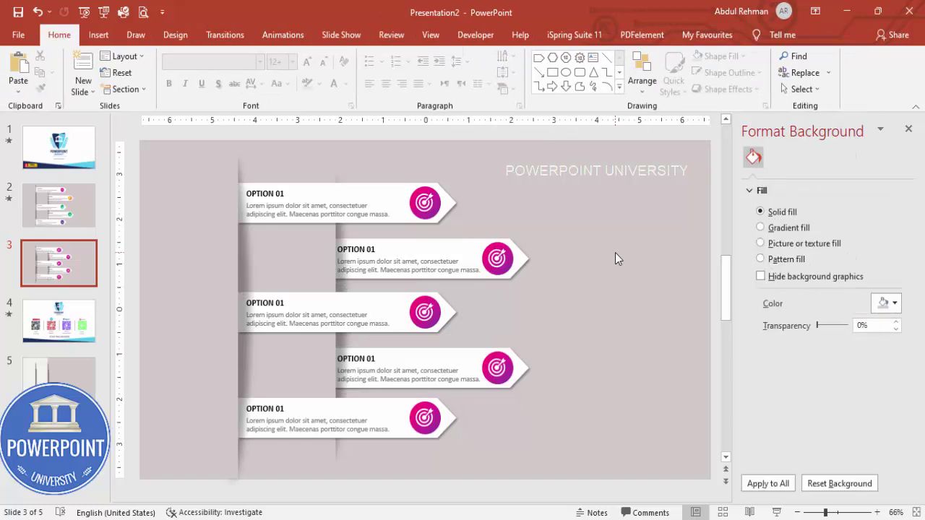
click(375, 255)
Step: Change the second and third banner titles to OPTION 02 and OPTION 03
click(375, 253)
key(BackSpace)
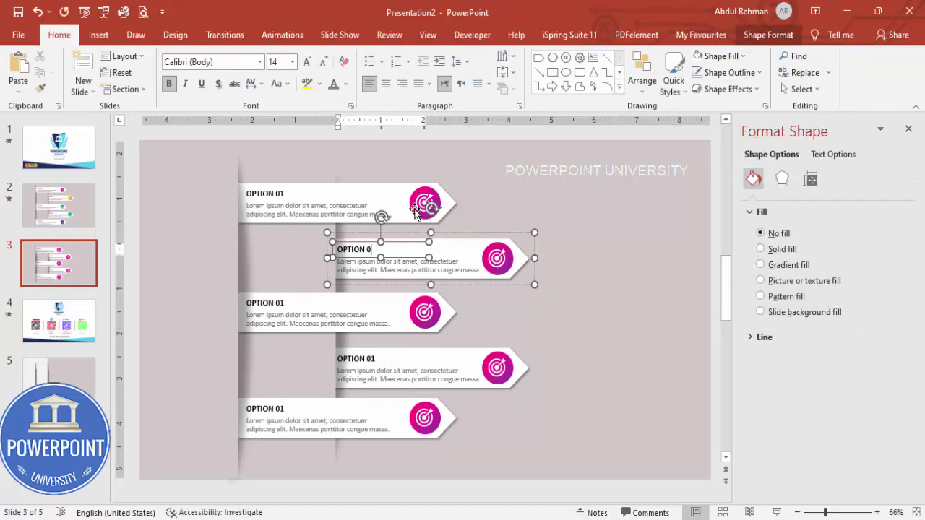
click(278, 303)
key(BackSpace)
text(3)
Step: Give OPTION 02's icon circle a gradient from dark blue on the left to orange-red on the right
click(498, 257)
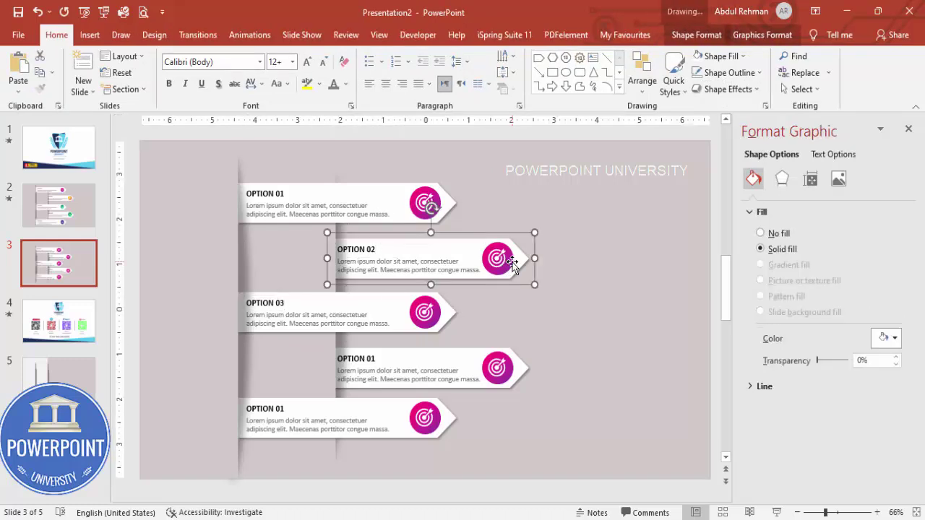
click(498, 258)
click(776, 442)
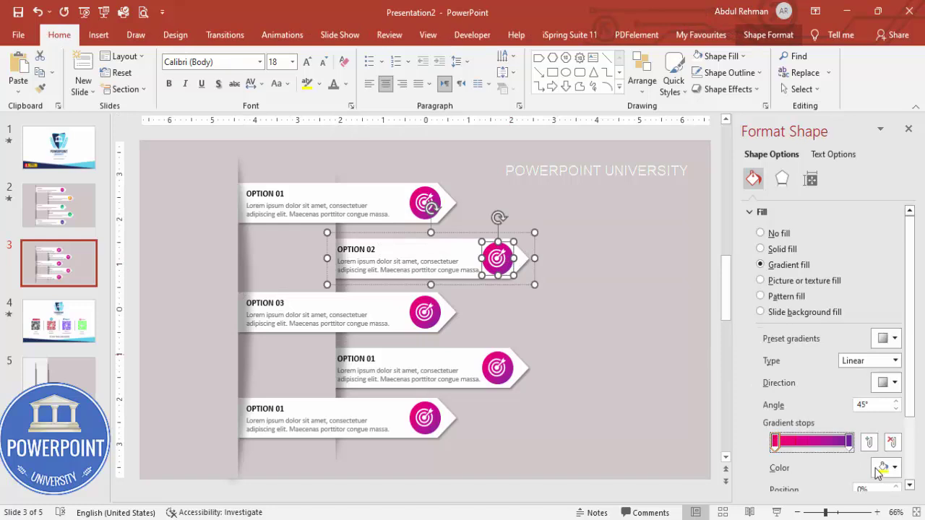
click(889, 468)
click(835, 422)
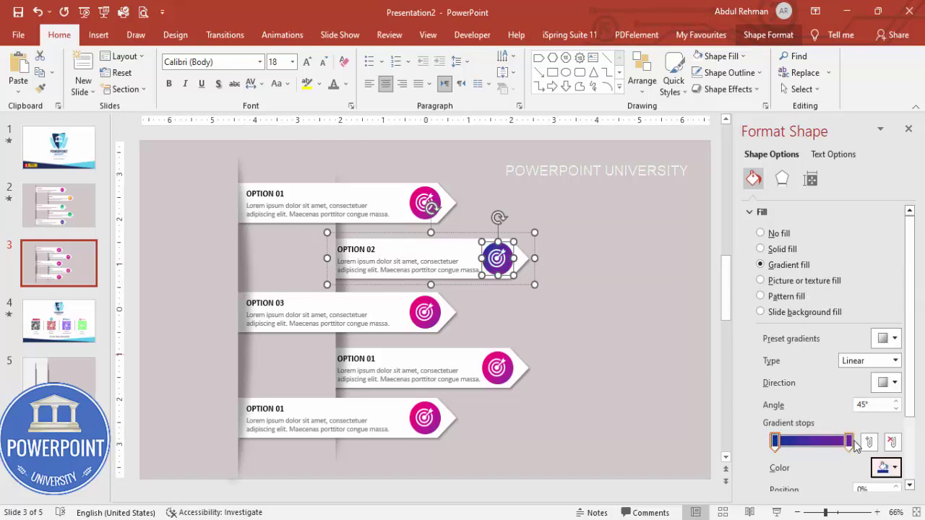
click(849, 442)
click(888, 467)
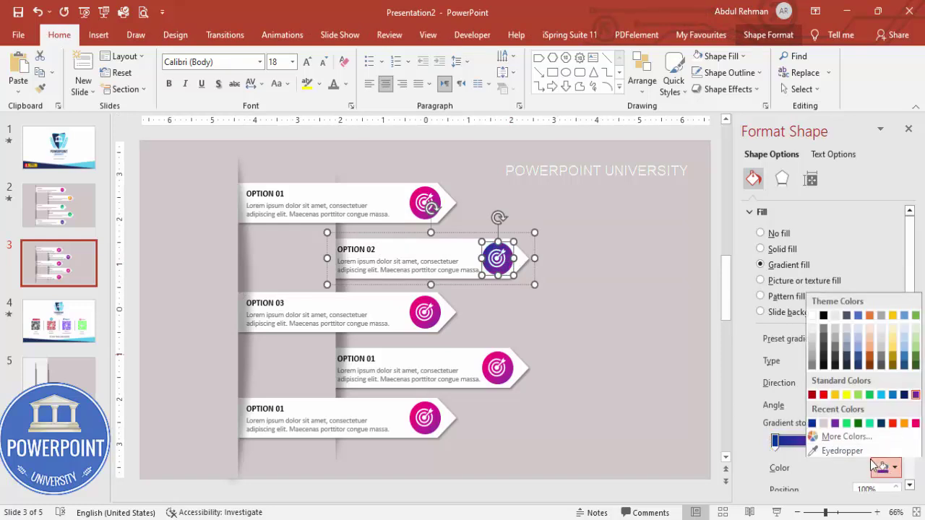
click(893, 423)
click(545, 320)
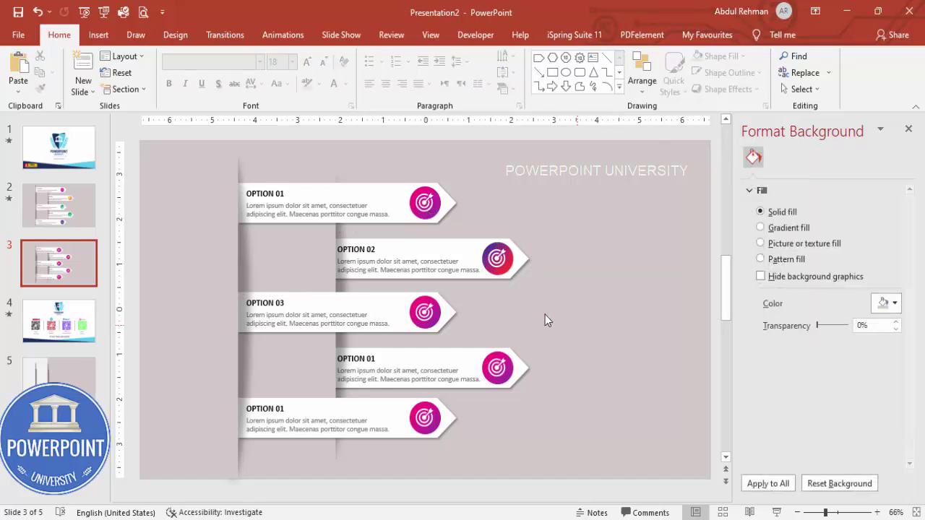
click(497, 258)
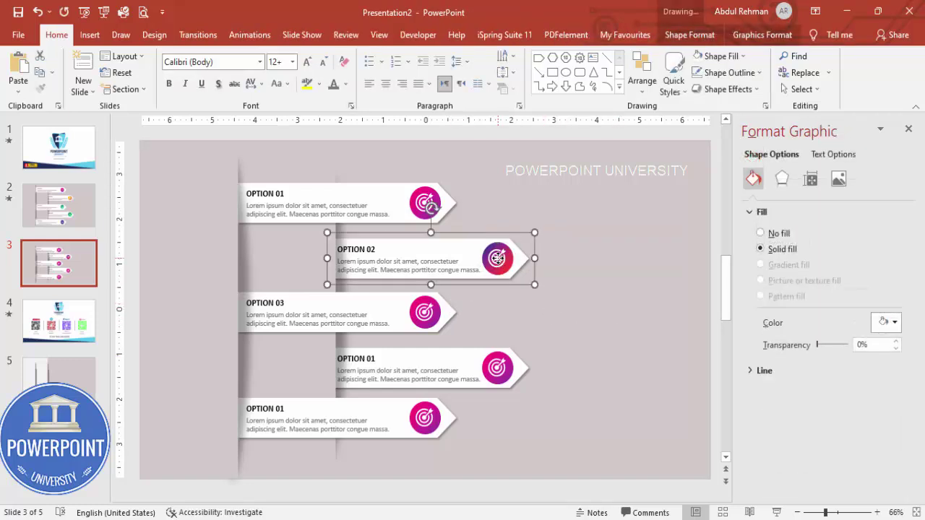
Step: Swap OPTION 02's target icon for the presentation-board chart icon using Change Graphic > From Icons
click(497, 258)
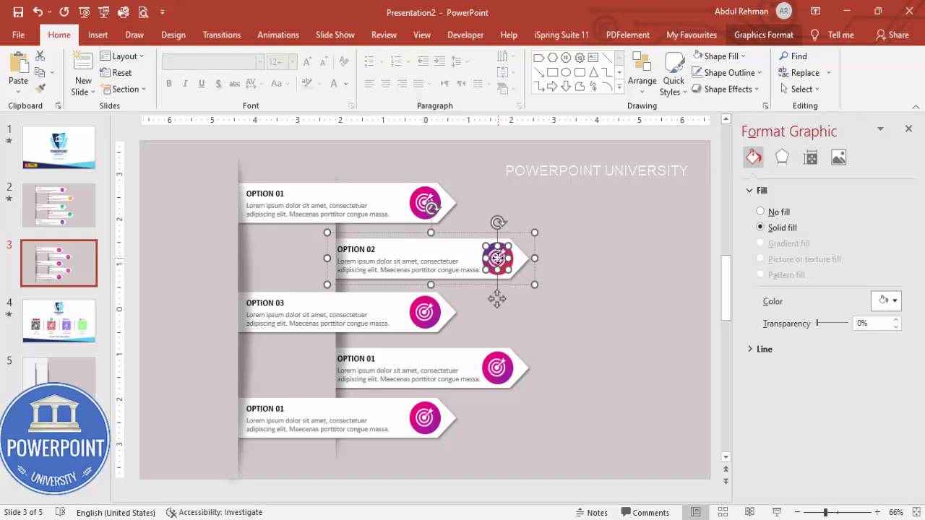
click(763, 36)
click(23, 92)
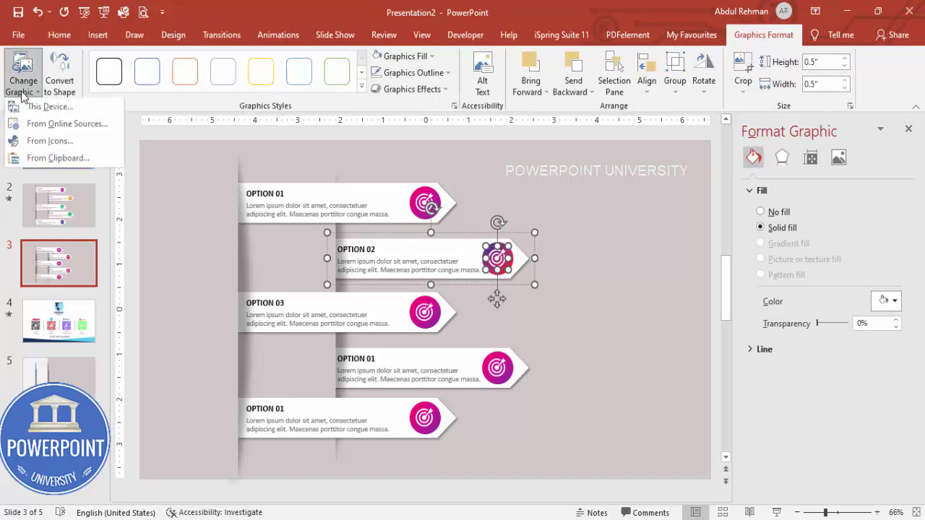
click(50, 142)
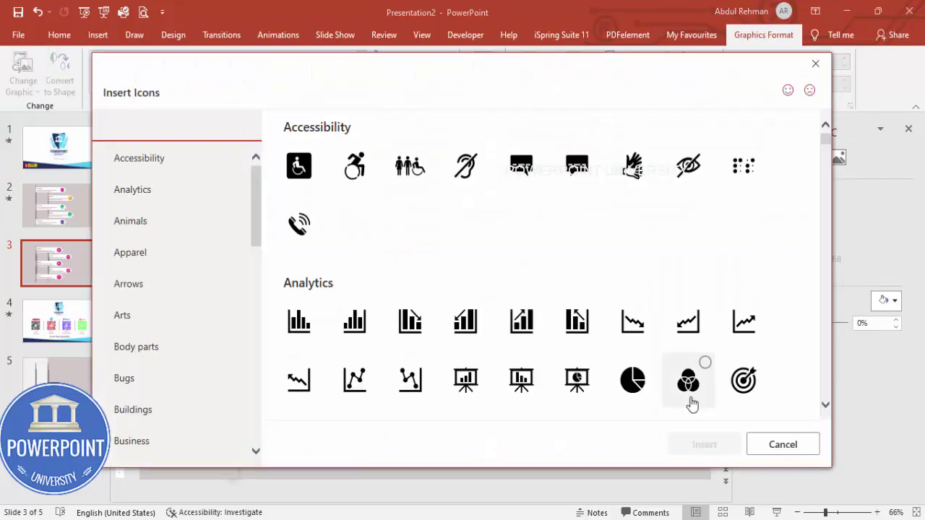
click(468, 383)
click(702, 446)
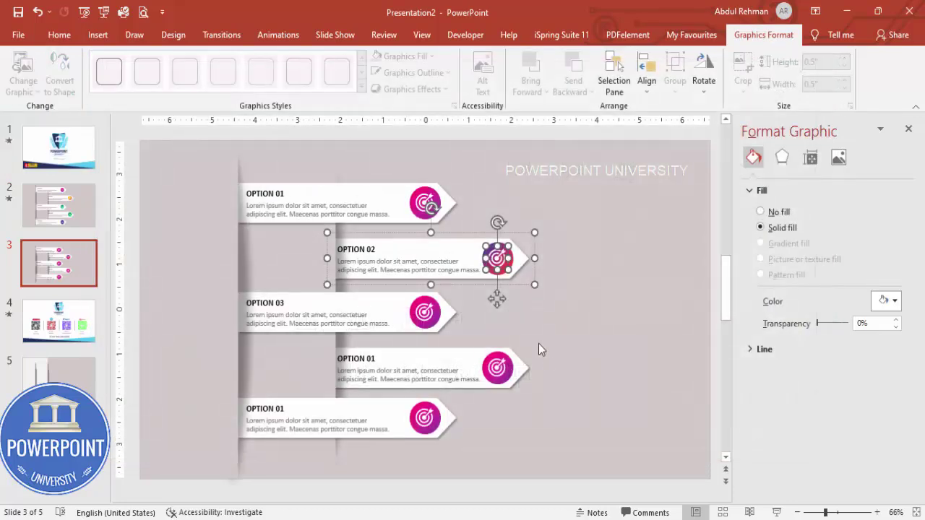
click(602, 282)
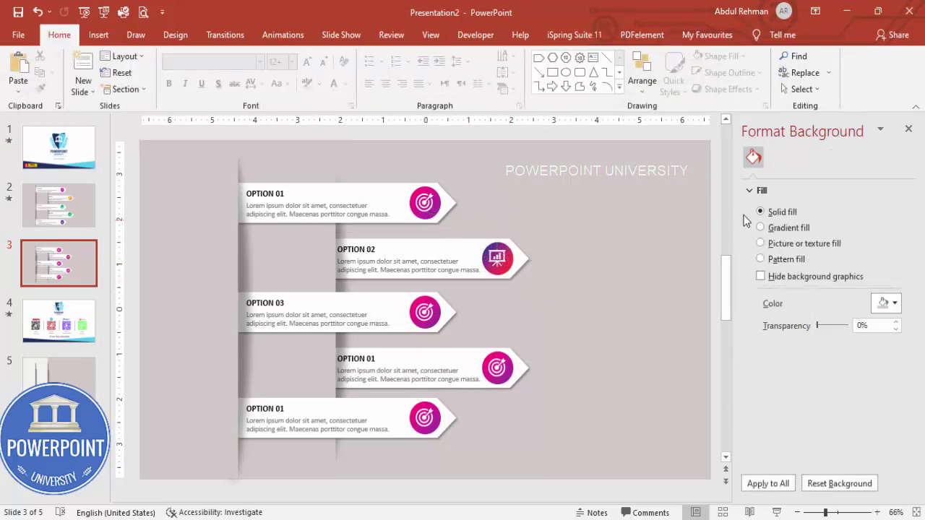